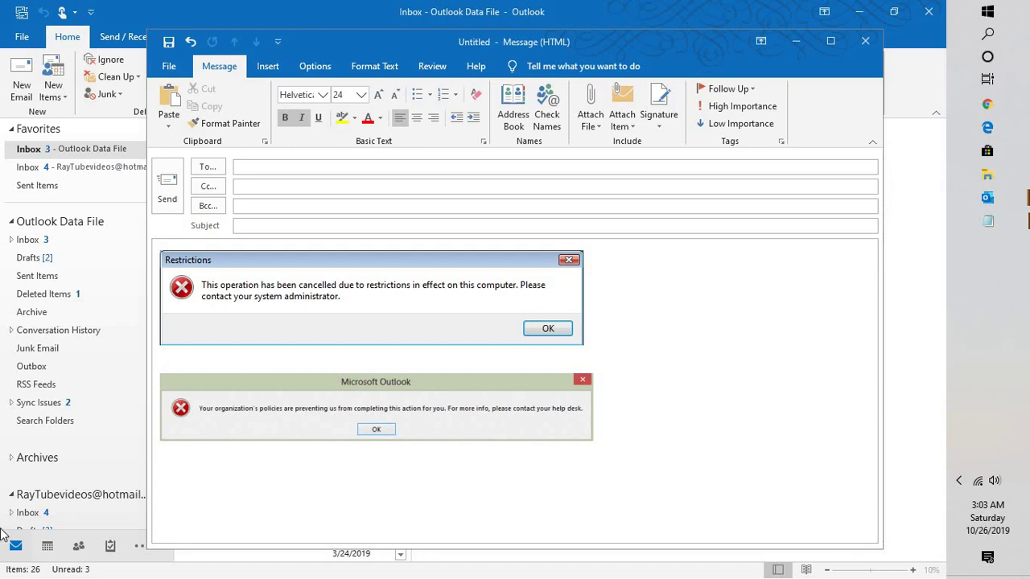
Close the unsent Outlook message, keeping it as a draft, then quit Outlook
left_click(310, 416)
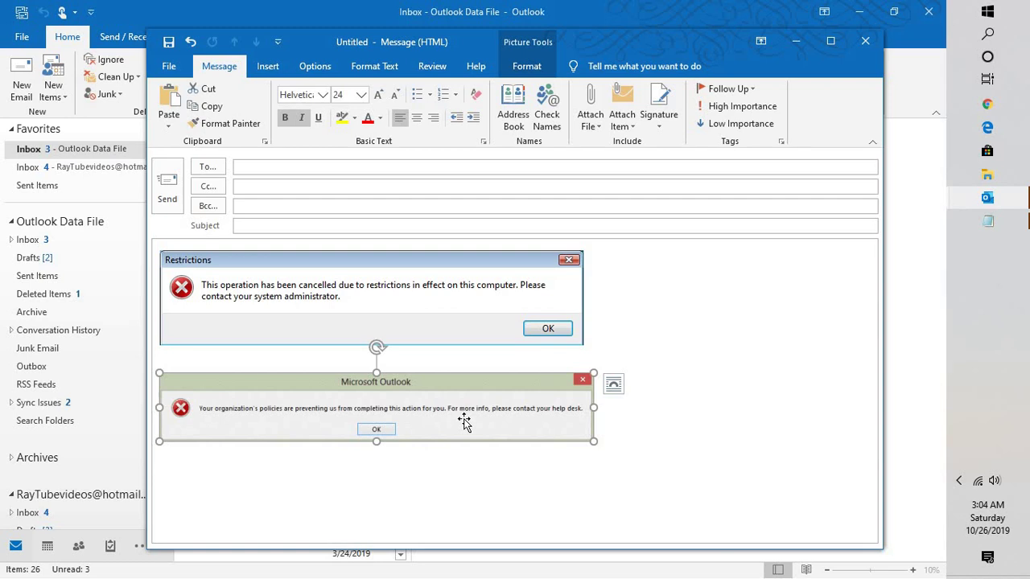
left_click(855, 41)
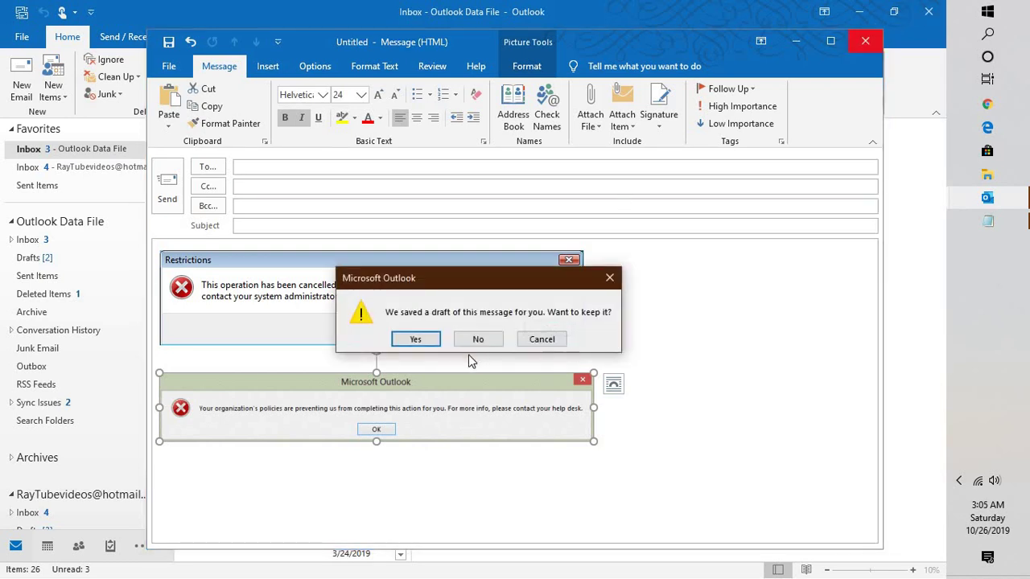
left_click(435, 342)
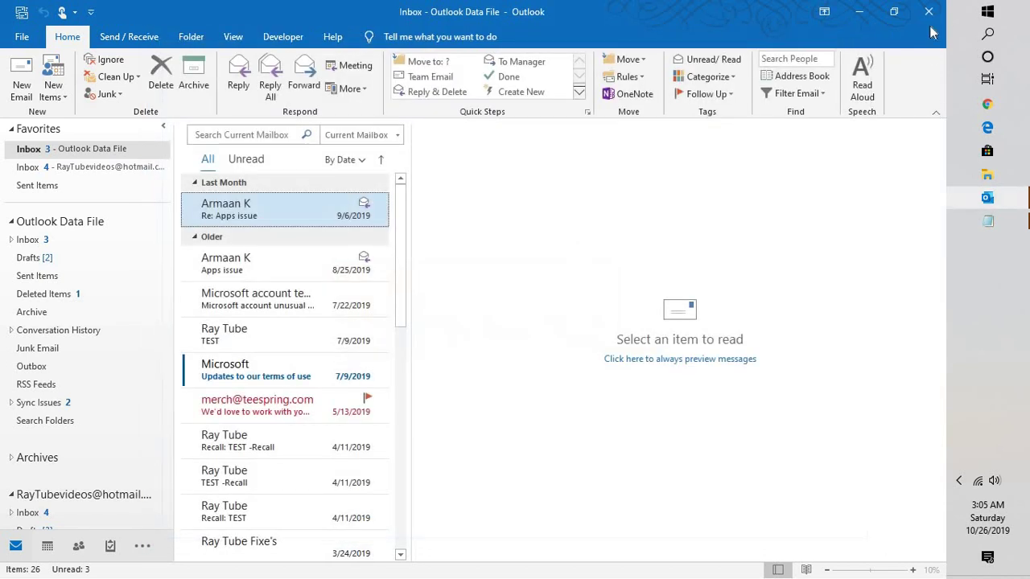
left_click(929, 13)
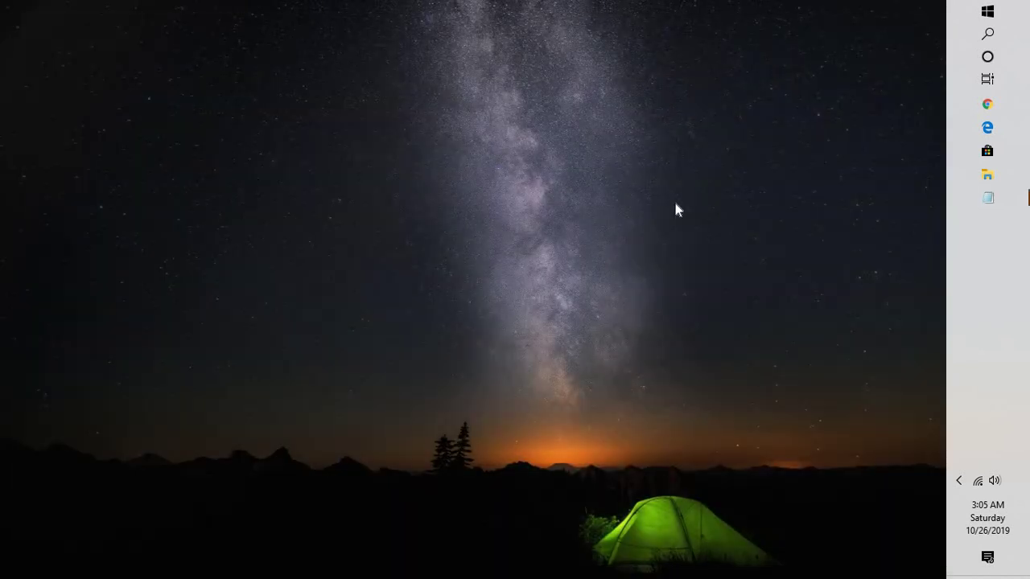
Find the Run app through taskbar search and run regedit
left_click(989, 33)
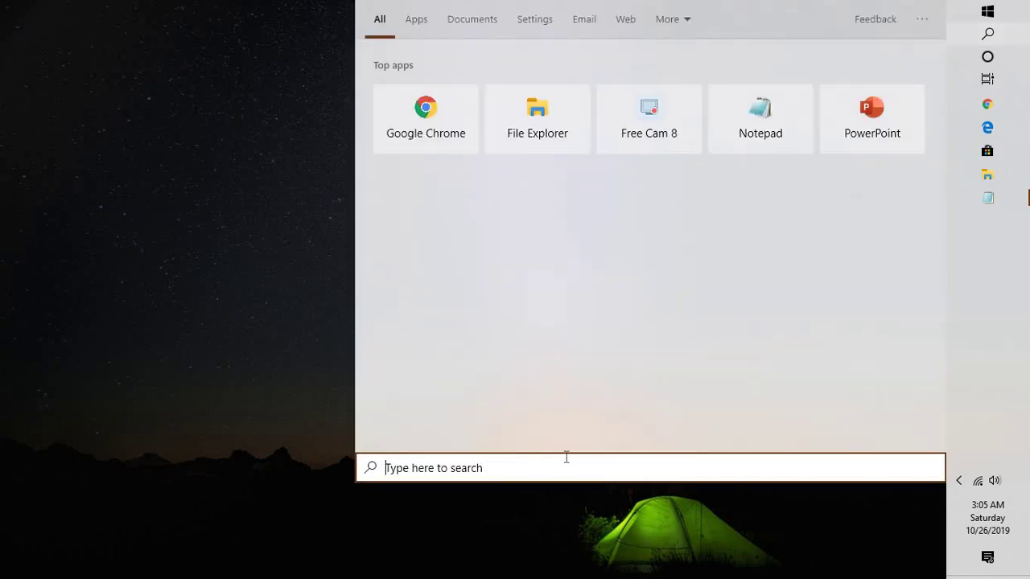
type("run")
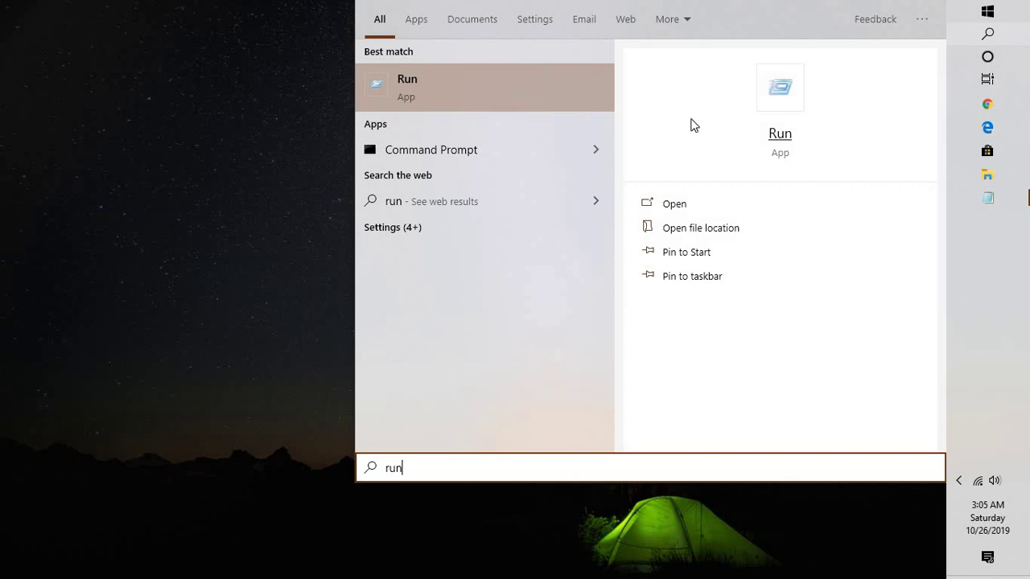
left_click(668, 203)
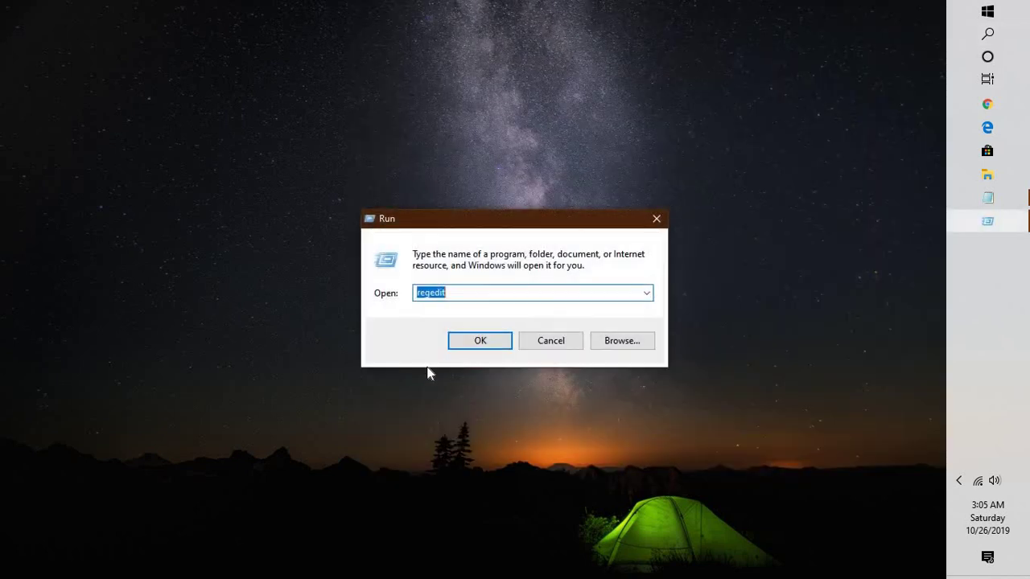
type("regedit")
key("Return")
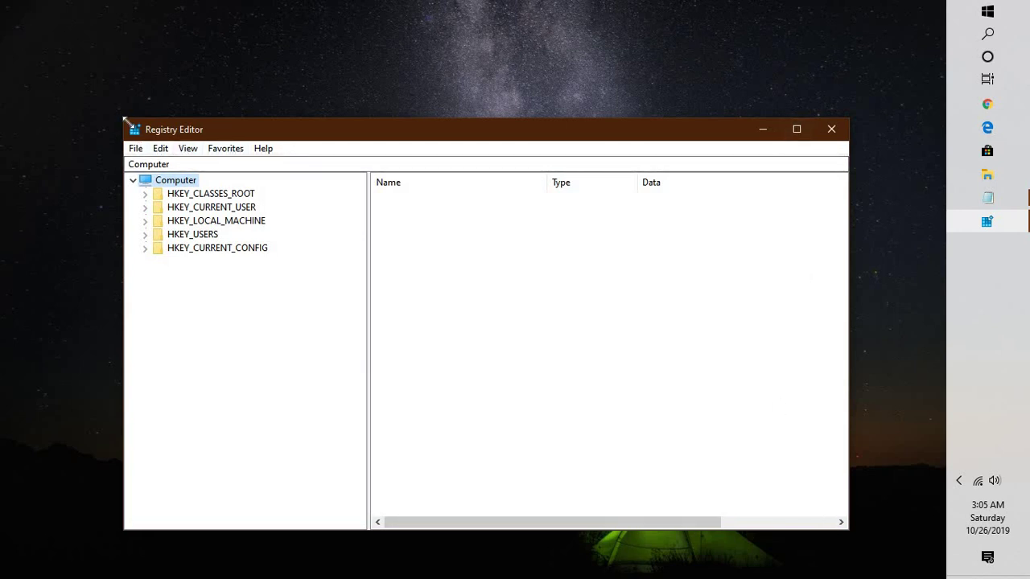
Enlarge the Registry Editor window and move down to HKEY_CURRENT_USER\Software
left_click_drag(125, 119, 101, 40)
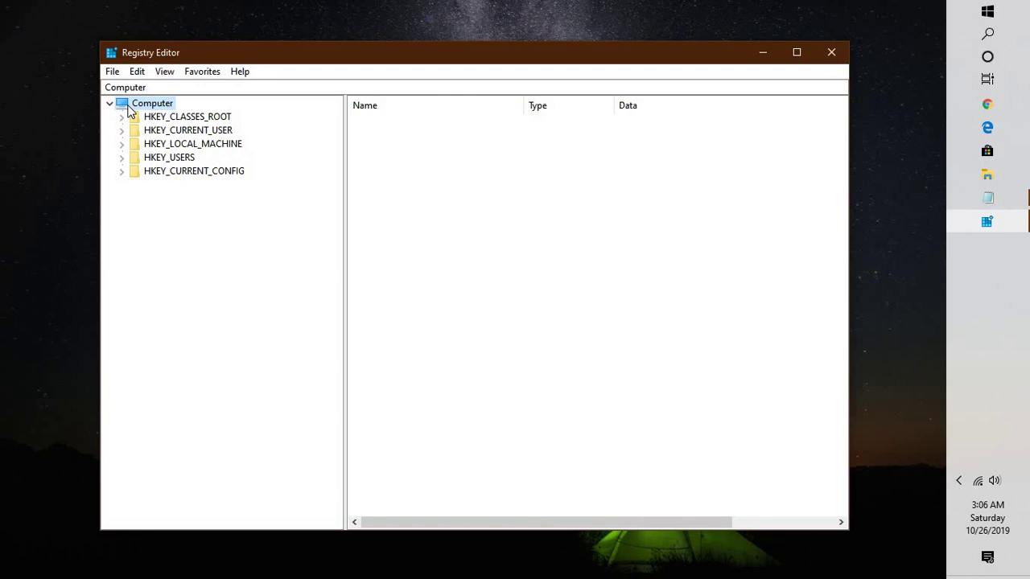
double_click(128, 106)
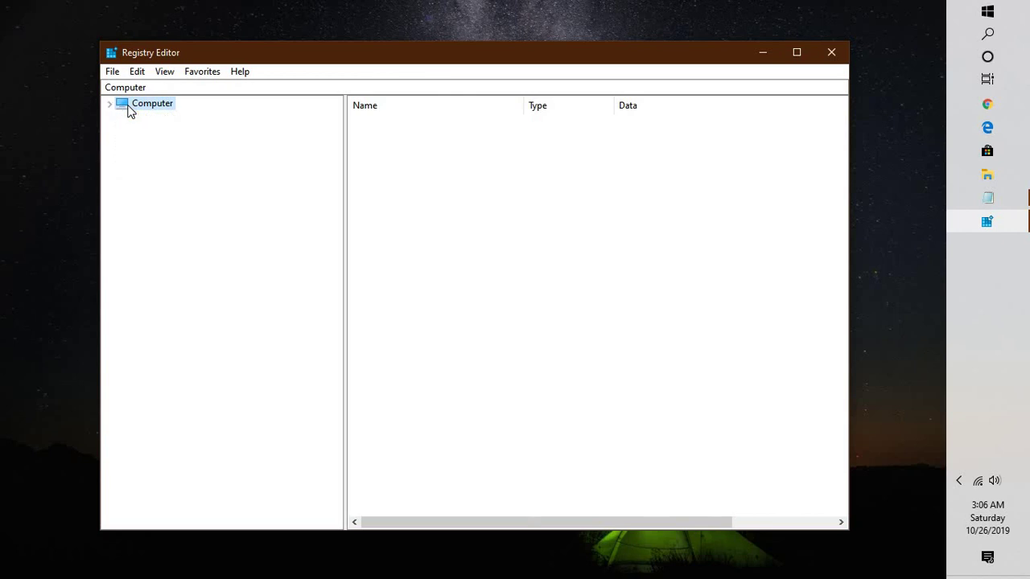
double_click(129, 110)
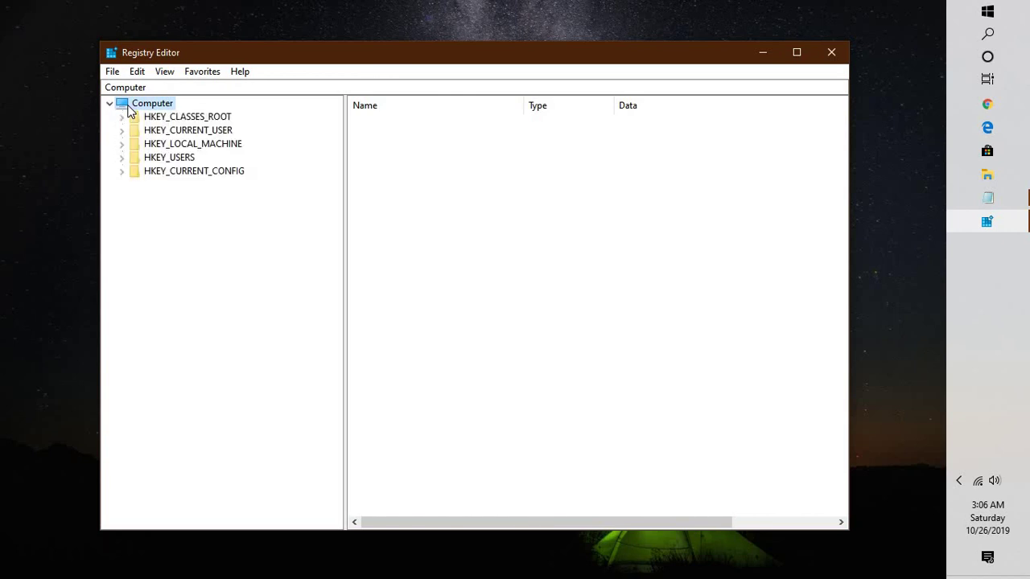
key("Down")
key("Down")
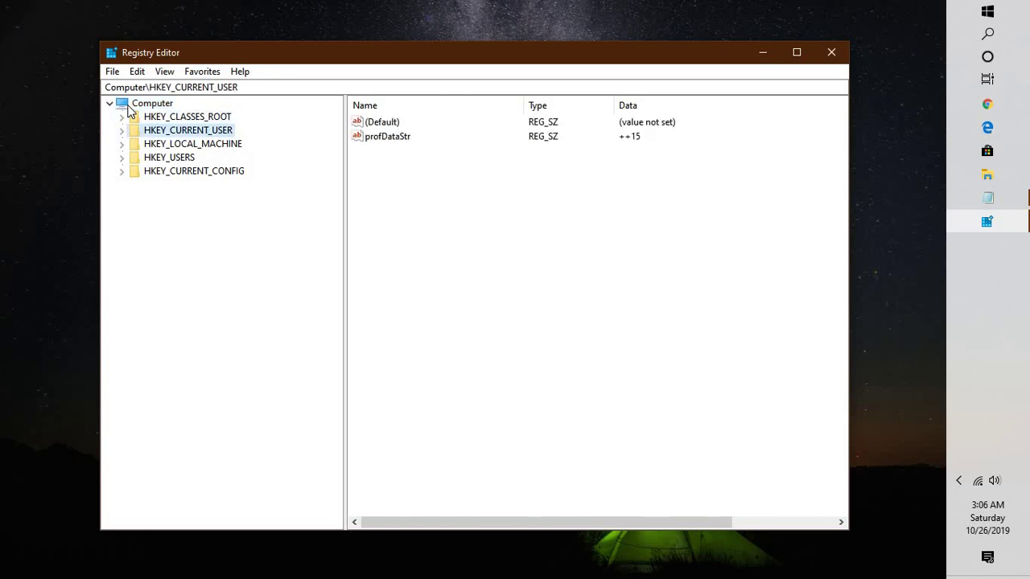
key("Right")
key("Down")
key("Down")
key("Down")
key("Down")
key("Down")
key("Down")
key("Down")
key("Down")
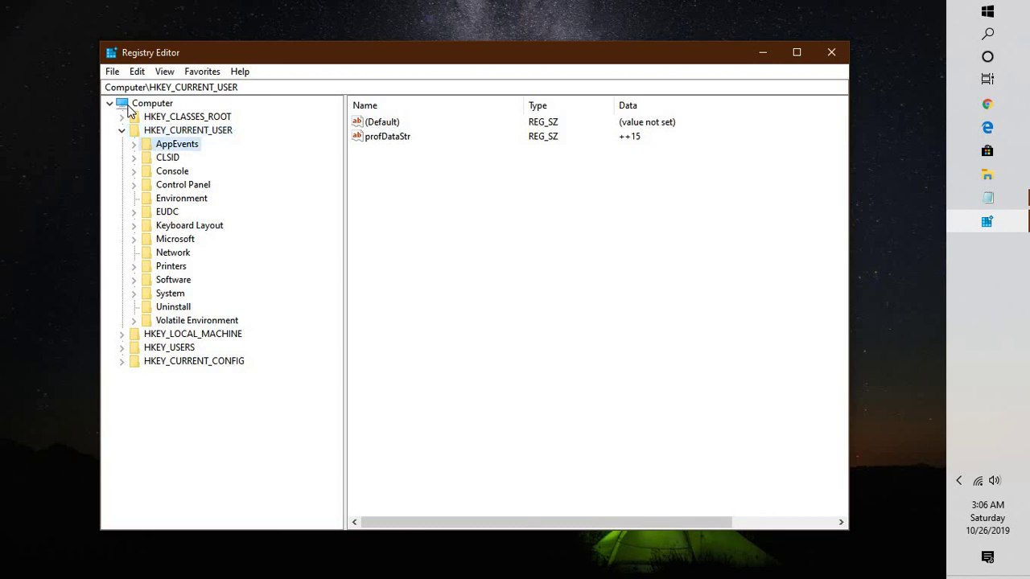
key("Down")
key("Down")
key("Down")
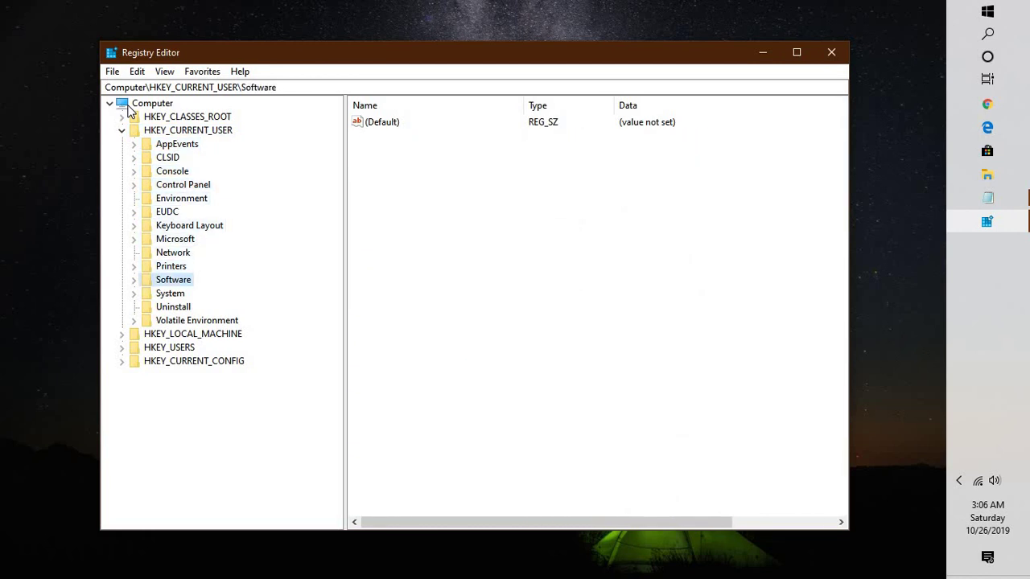
Expand Software > Classes and jump to the .htm key by typing .htm
key("Right")
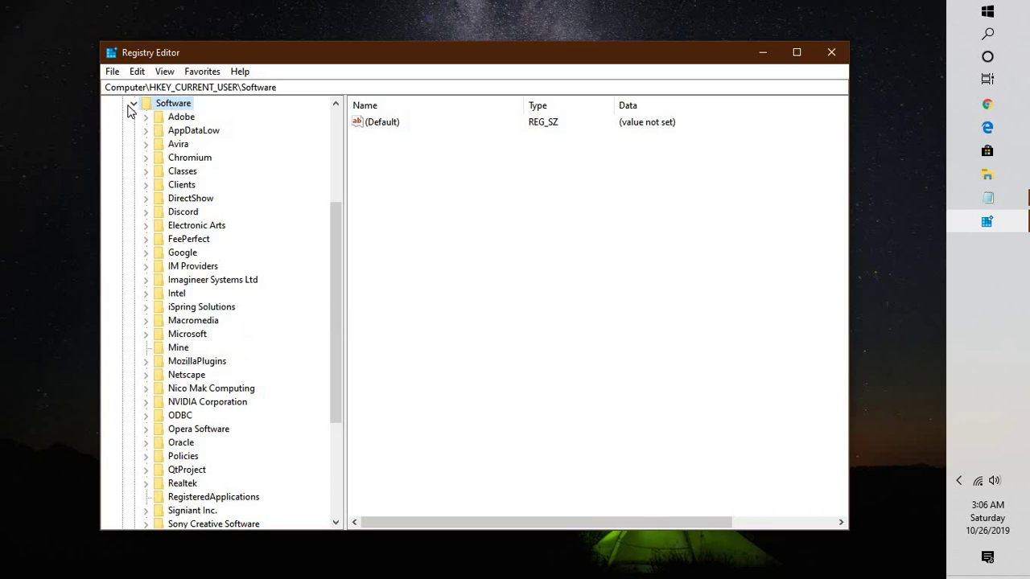
key("Down")
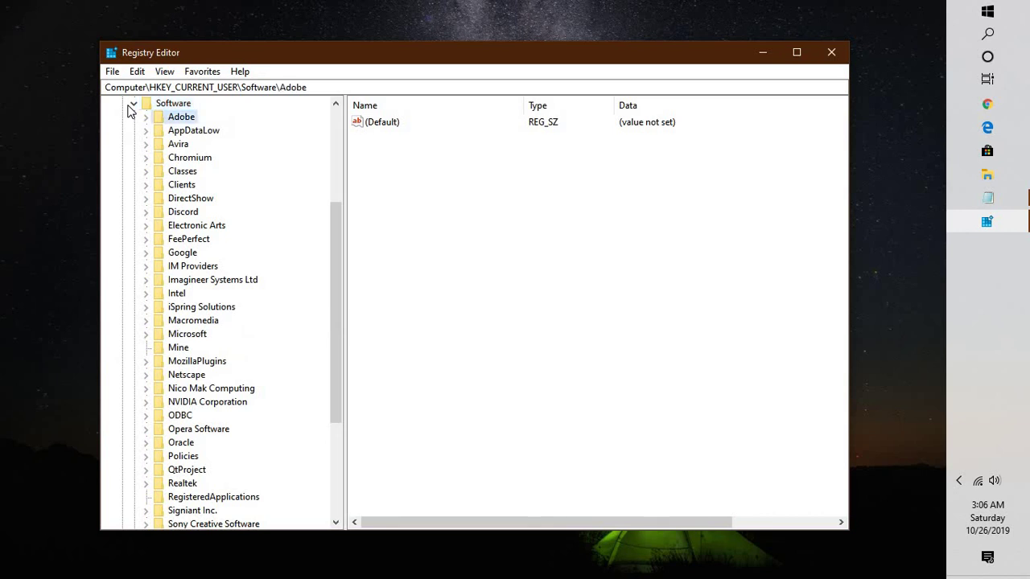
key("Down")
key("Down")
key("Down")
key("Down")
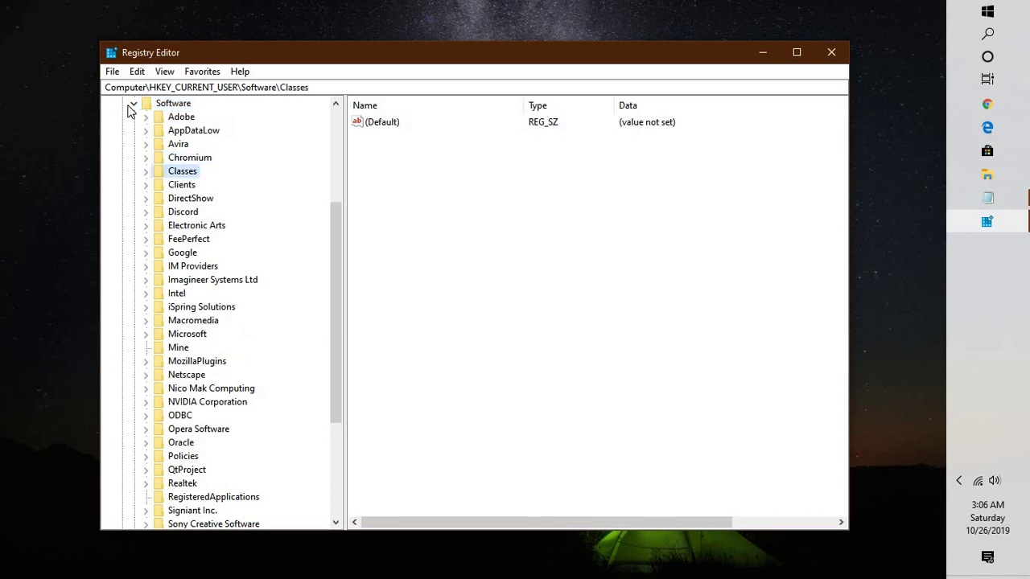
key("Right")
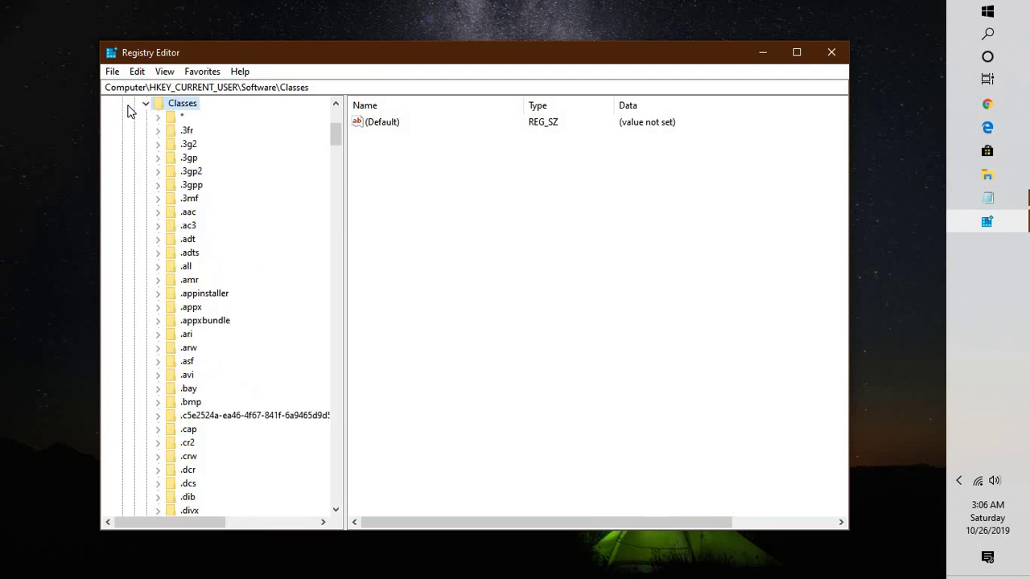
key("Down")
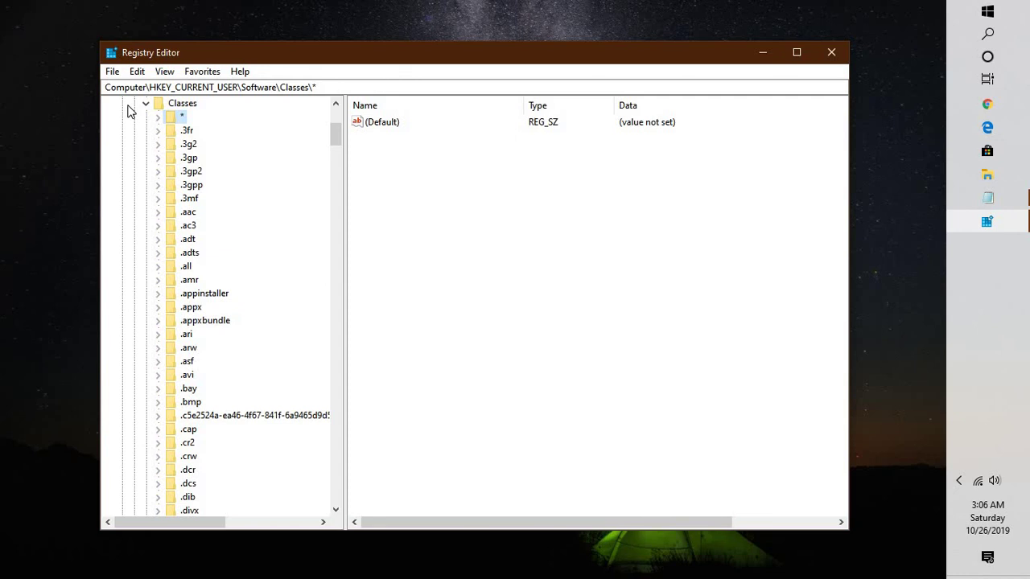
type(".htm")
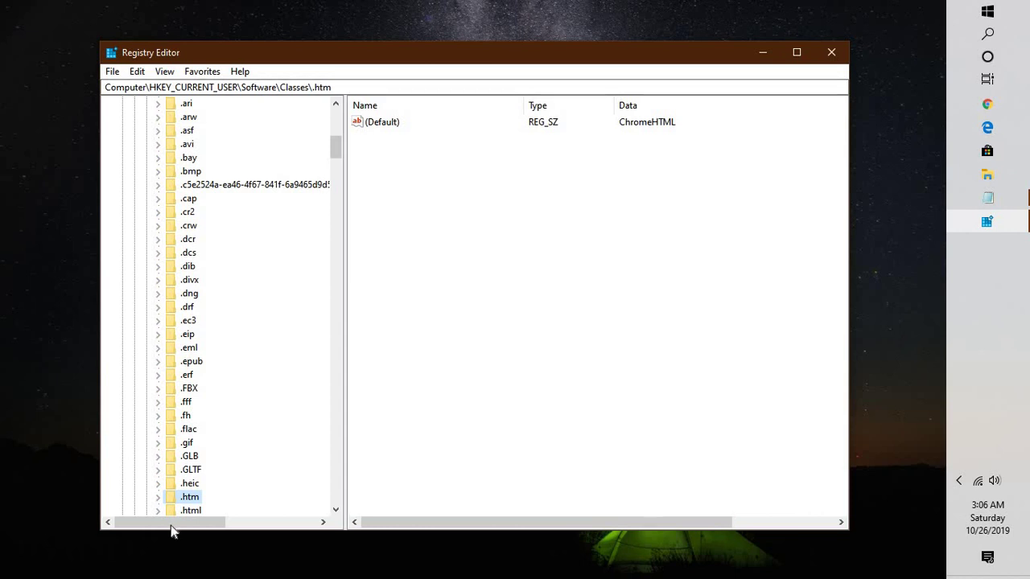
Modify the .htm key's (Default) value, replacing ChromeHTML with htmlfile
left_click(191, 510)
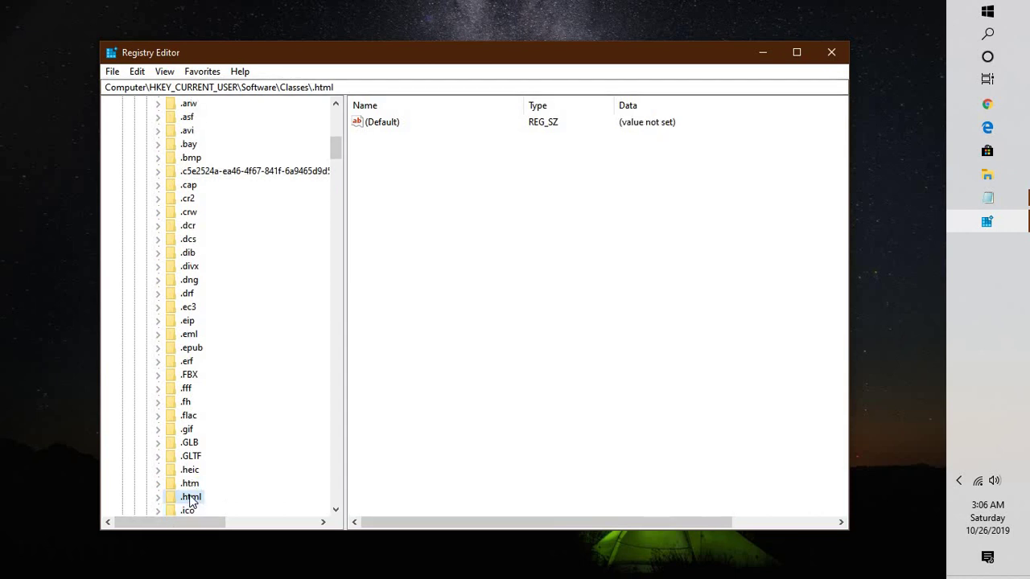
left_click(190, 485)
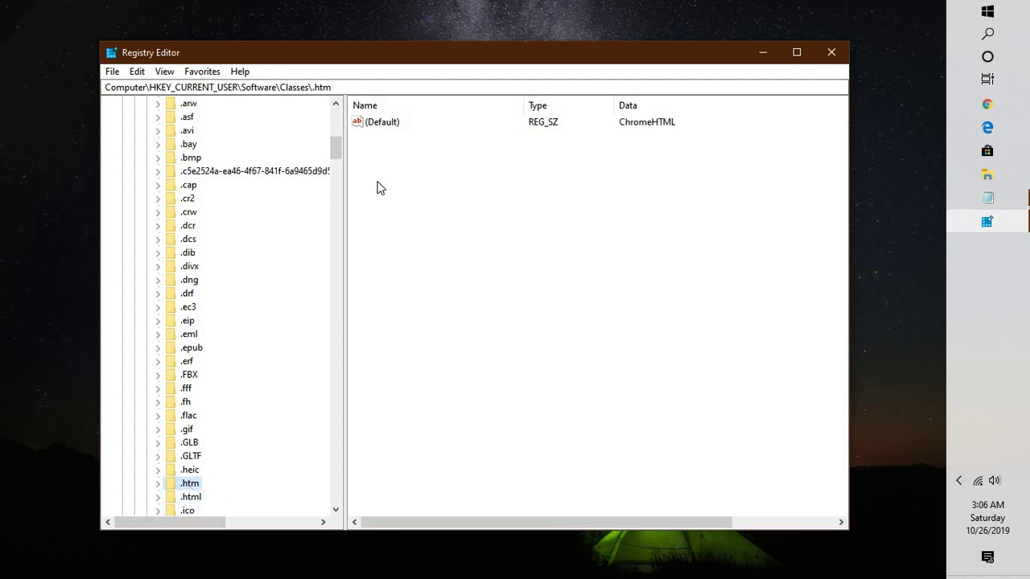
left_click(379, 123)
right_click(378, 124)
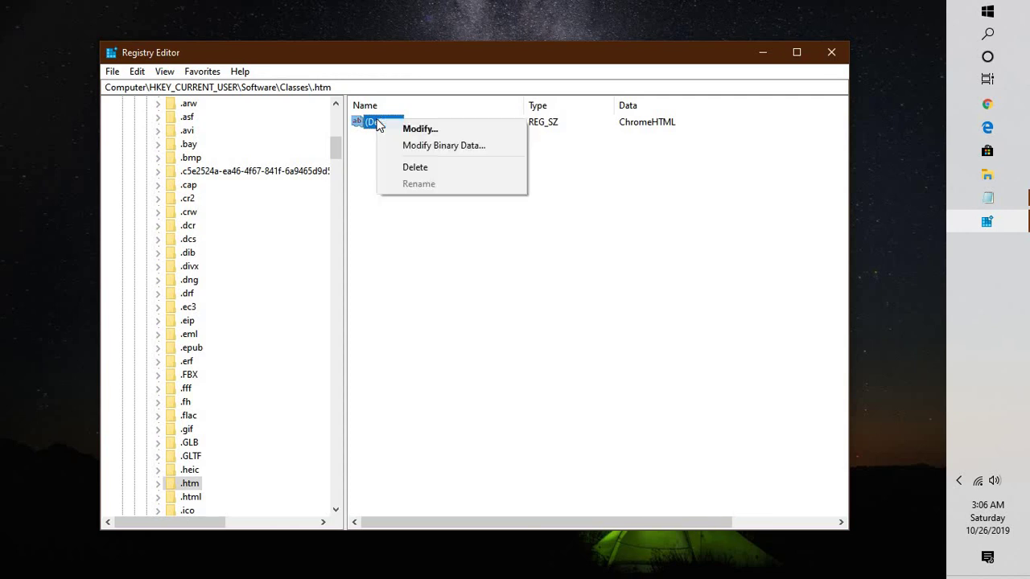
left_click(418, 129)
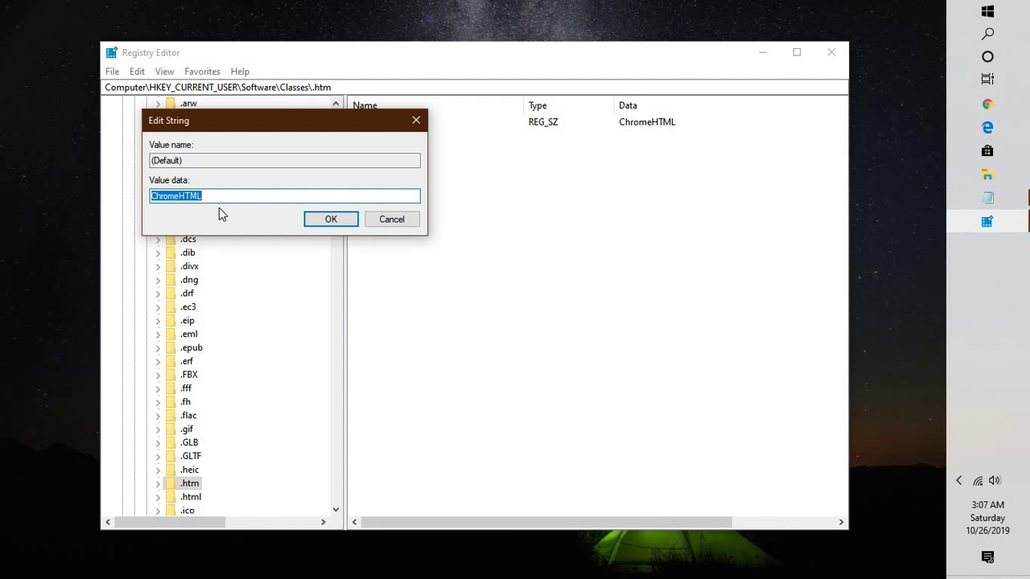
type("htmlfile")
left_click(348, 219)
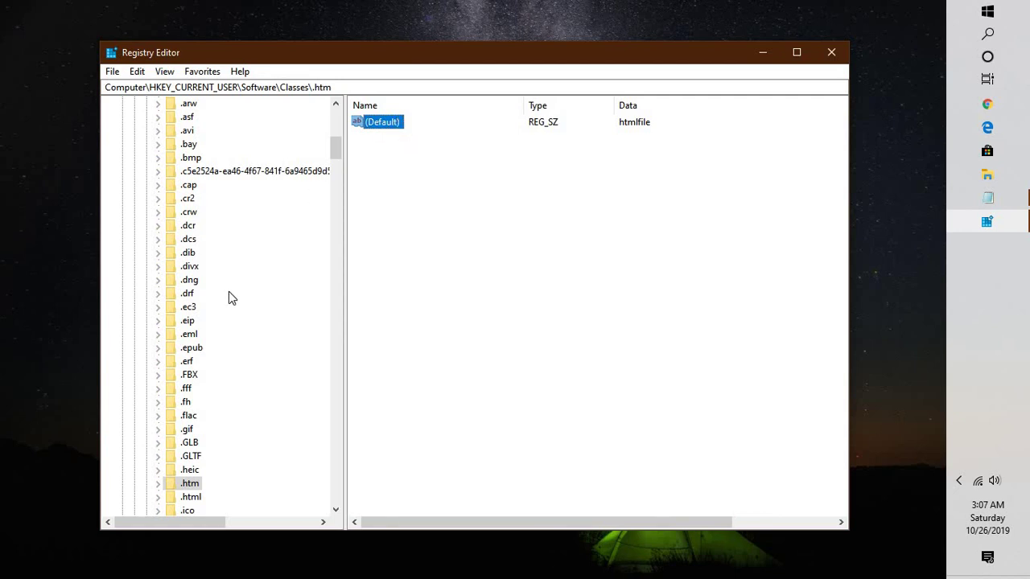
left_click(186, 488)
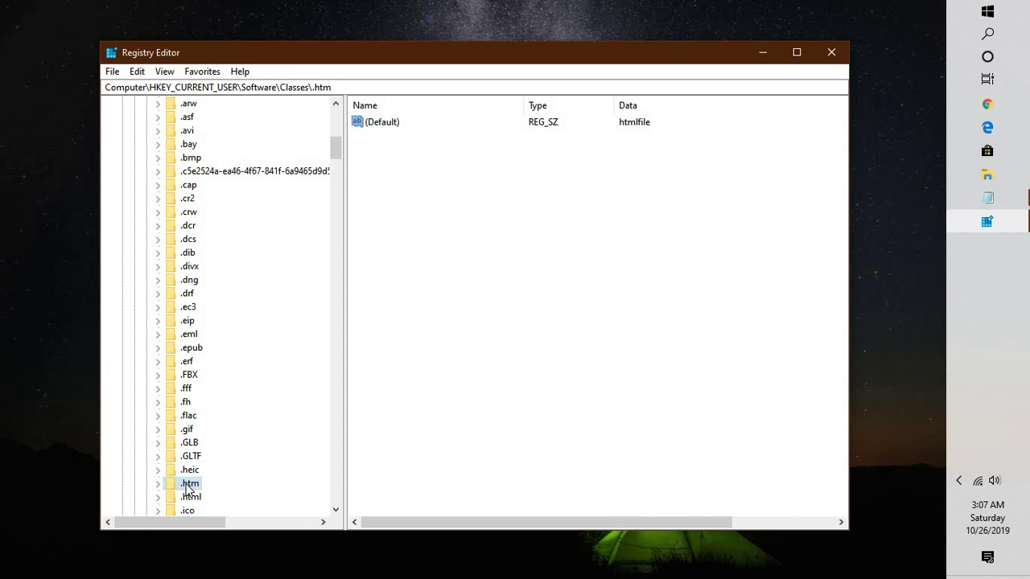
Jump to the .shtml key and change its (Default) data from ChromeHTML to htmlfile
key("period")
key("s")
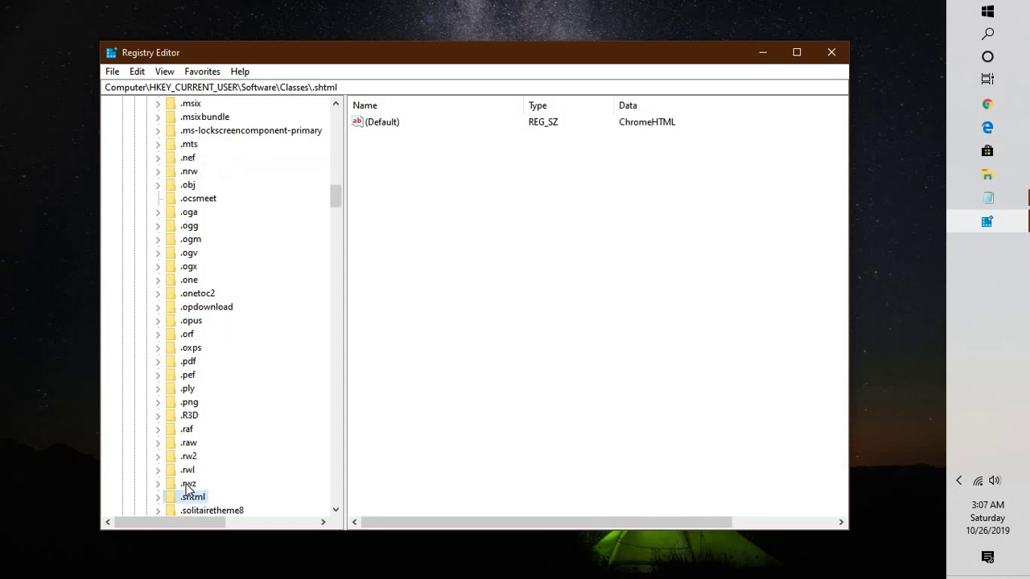
key("Right")
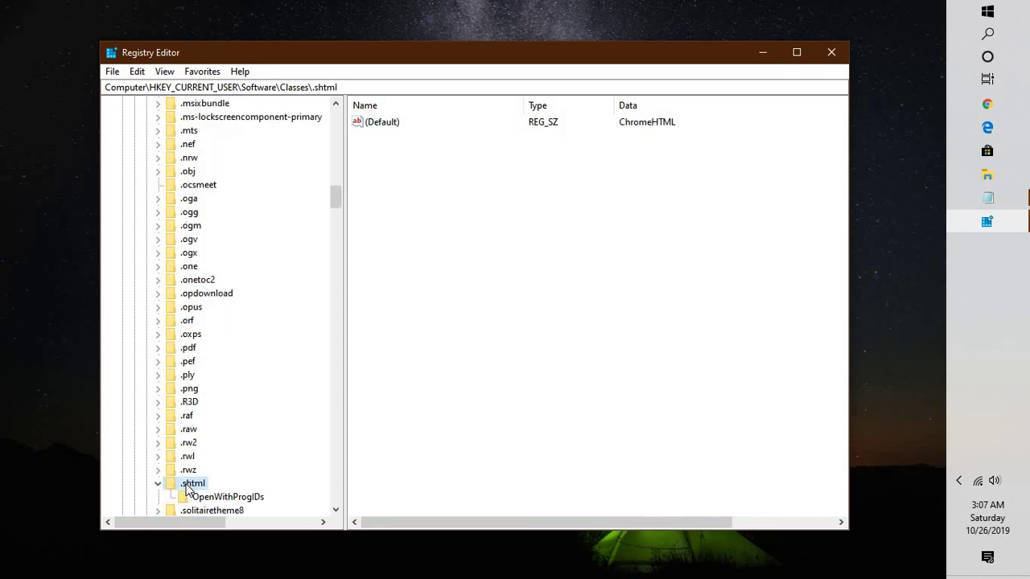
key("Left")
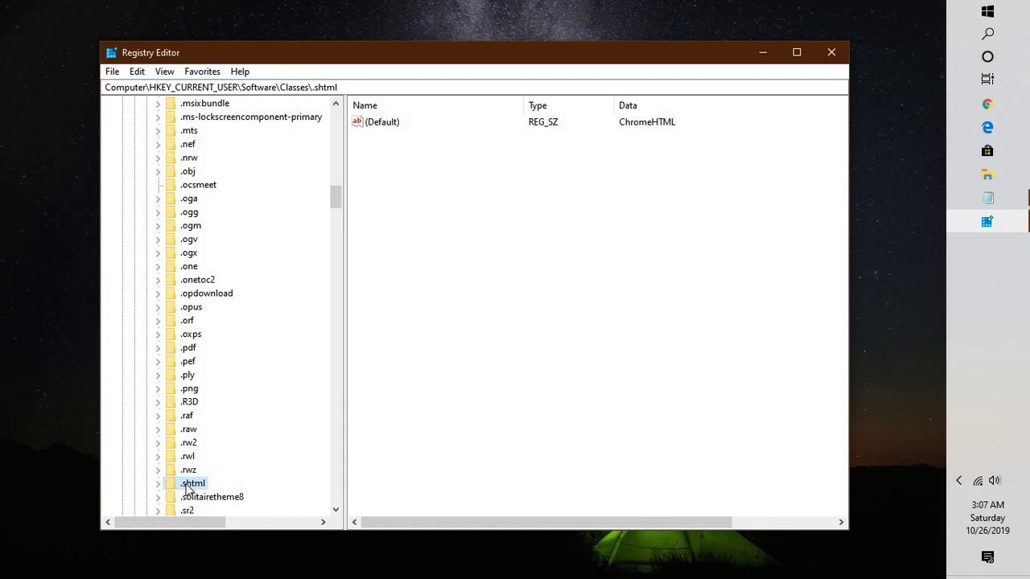
left_click(380, 127)
right_click(382, 131)
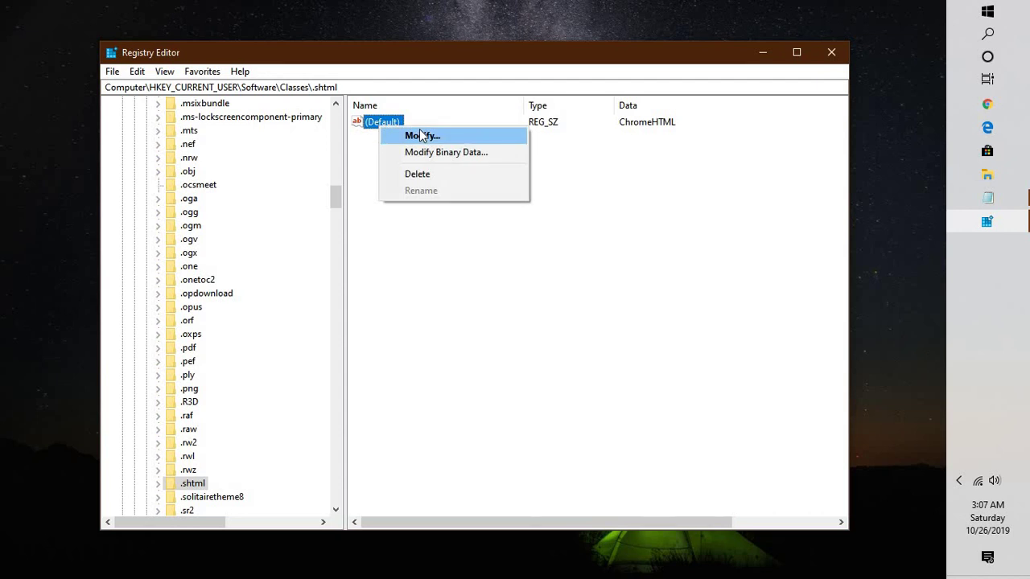
left_click(421, 133)
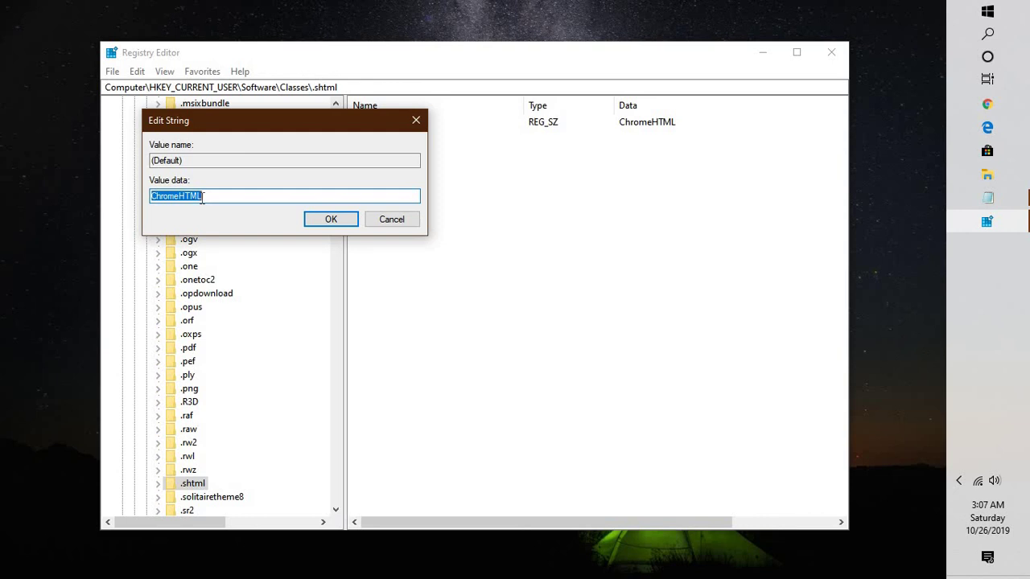
type("html")
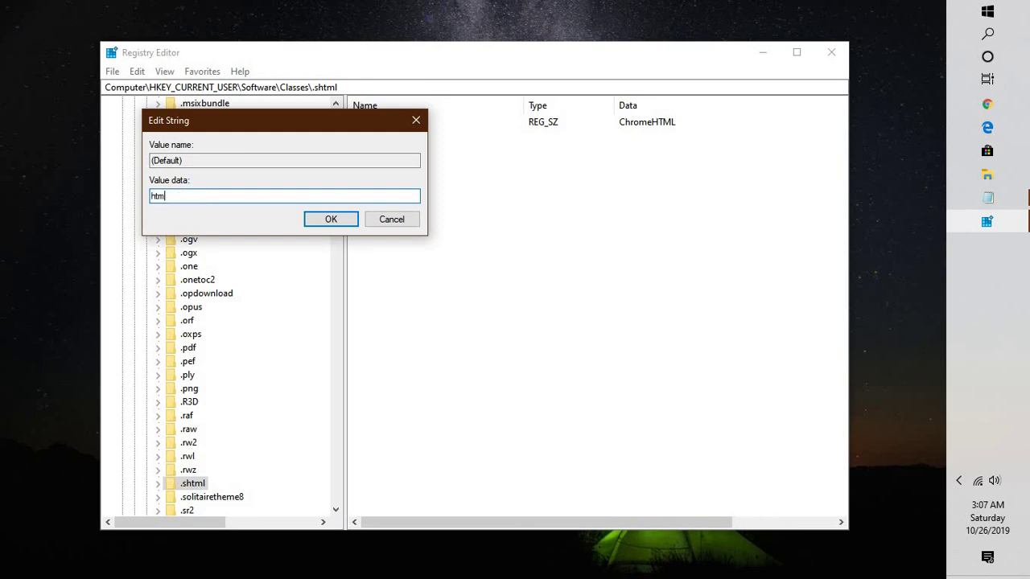
type("file")
left_click(321, 223)
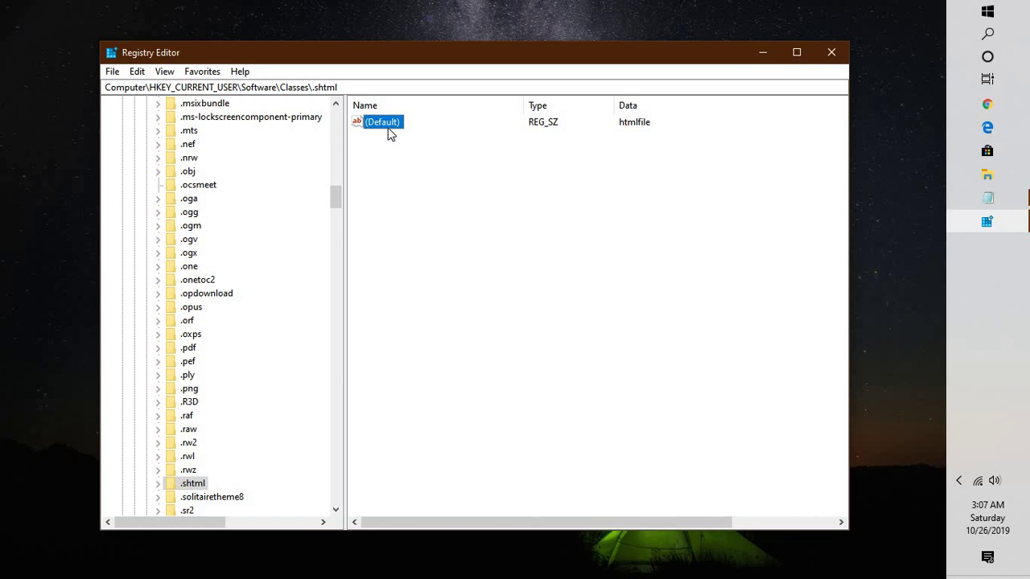
left_click(182, 488)
left_click(187, 492)
Move to the .xht key and enter htmlfile as its (Default) data
type(".htm")
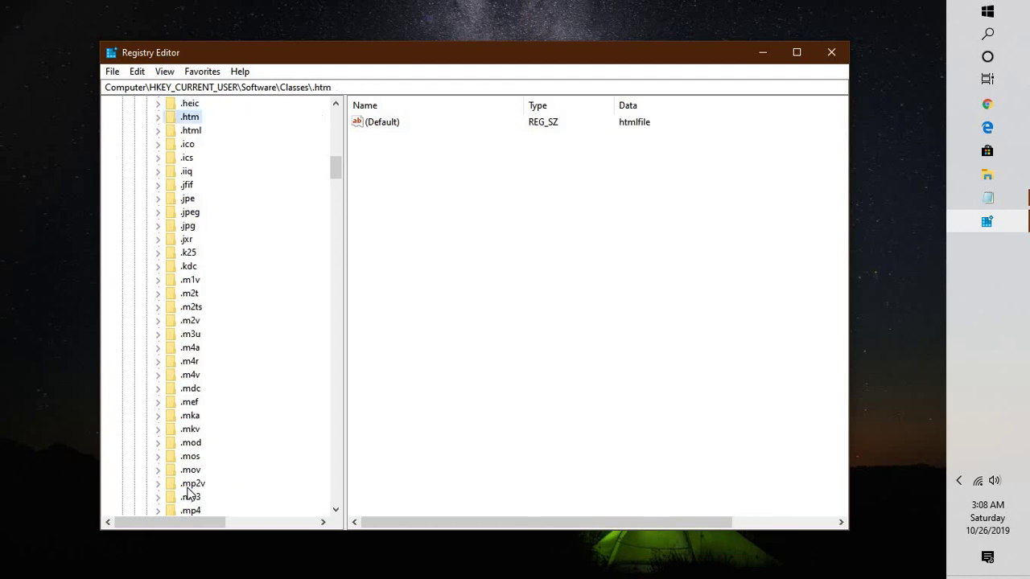
key("BackSpace")
key("BackSpace")
key("BackSpace")
type("x3f")
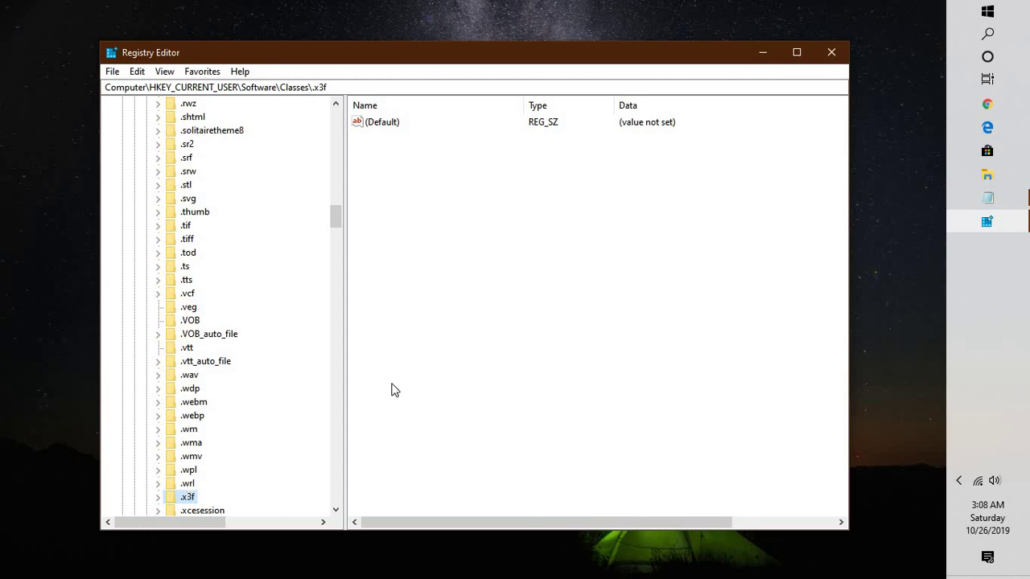
key("Down")
key("Down")
key("Down")
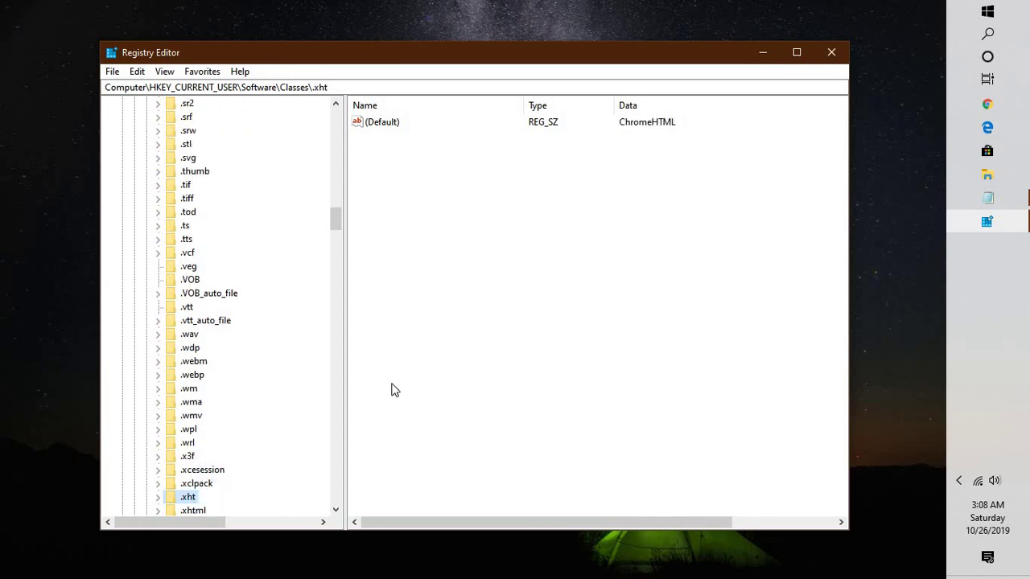
right_click(386, 126)
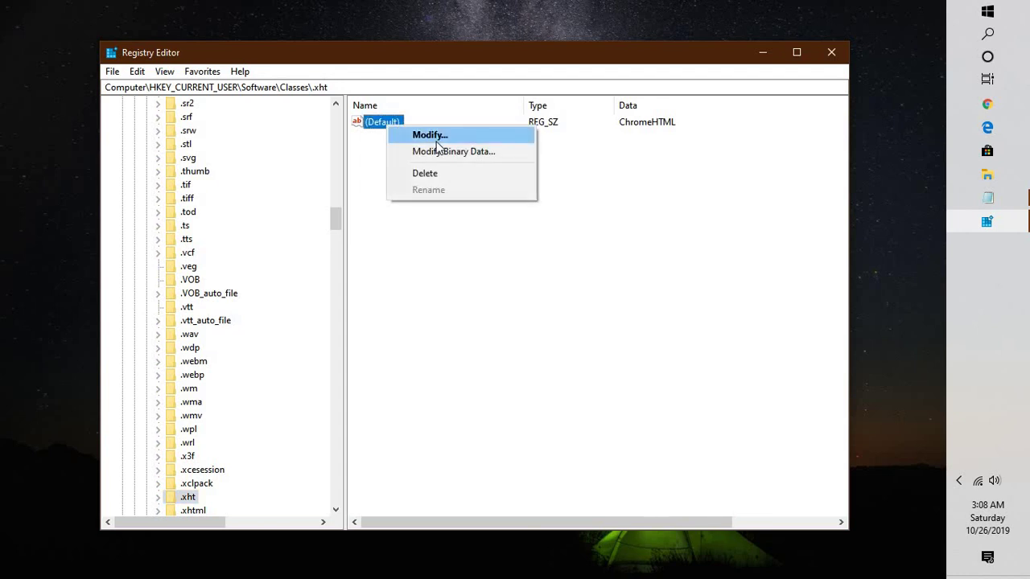
left_click(435, 137)
type("h")
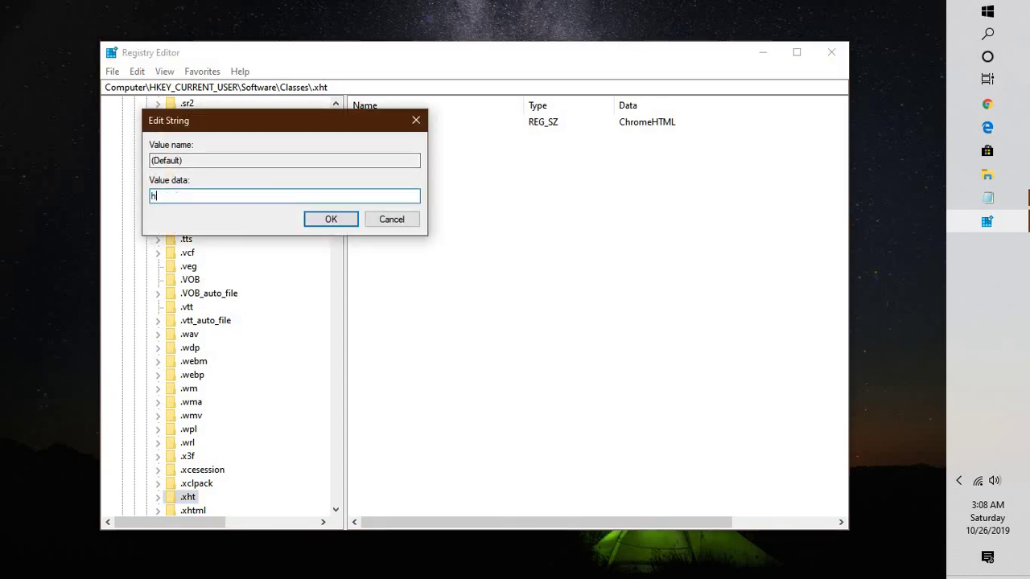
type("tmlfile")
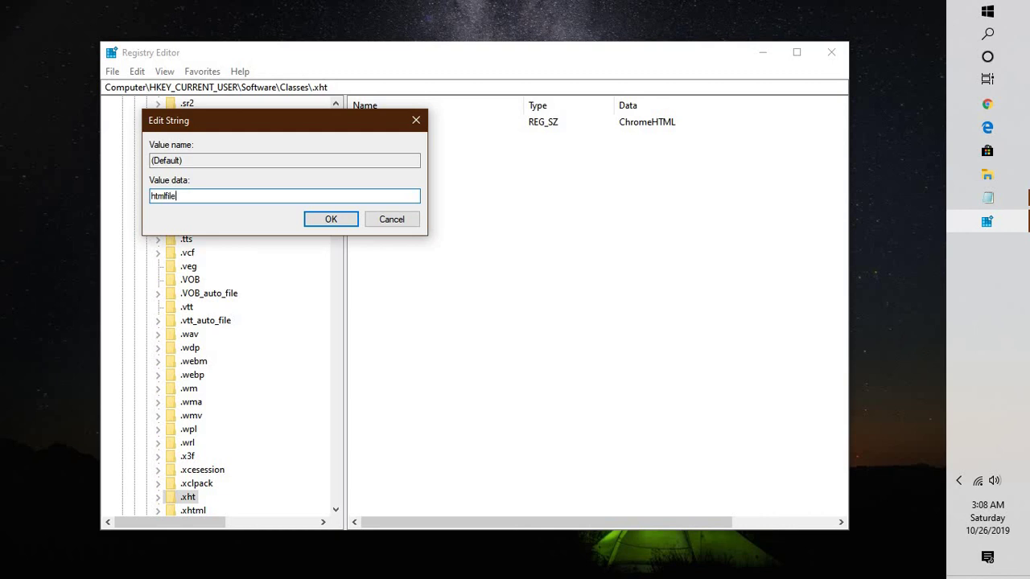
key("Return")
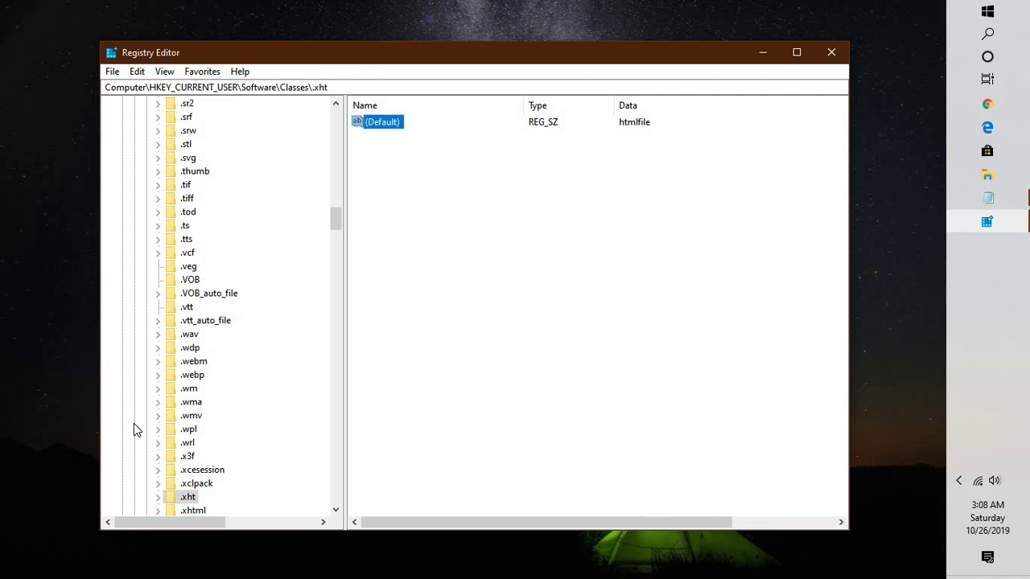
Set the .xhtml key's (Default) value to htmlfile
left_click(189, 508)
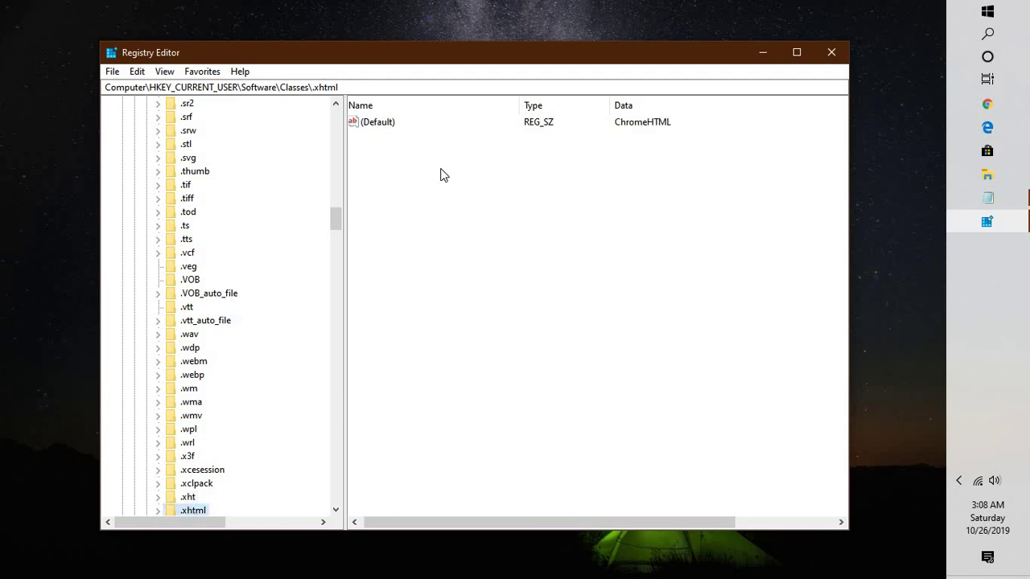
right_click(383, 123)
left_click(408, 133)
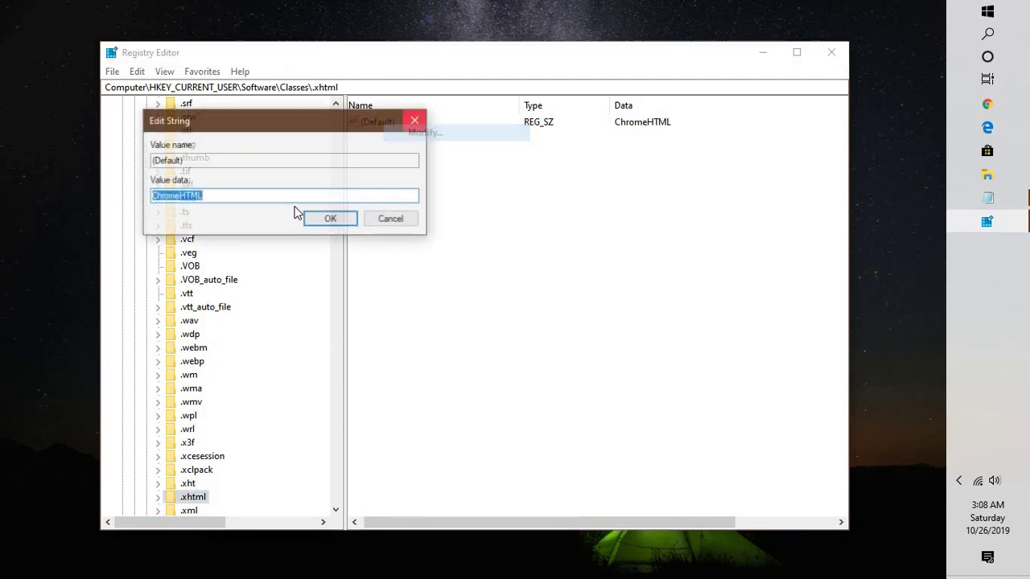
type("html")
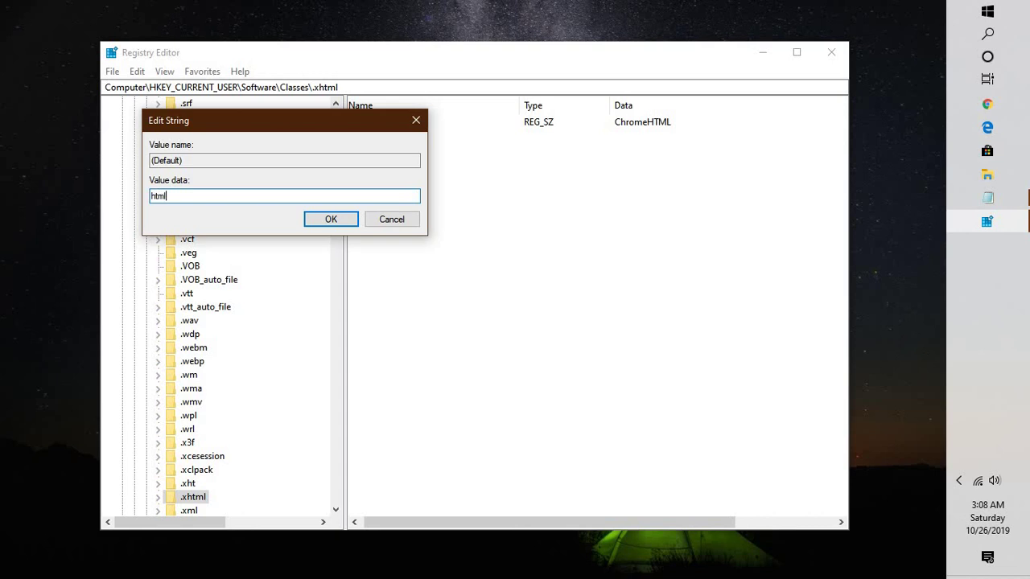
type("file")
key("Return")
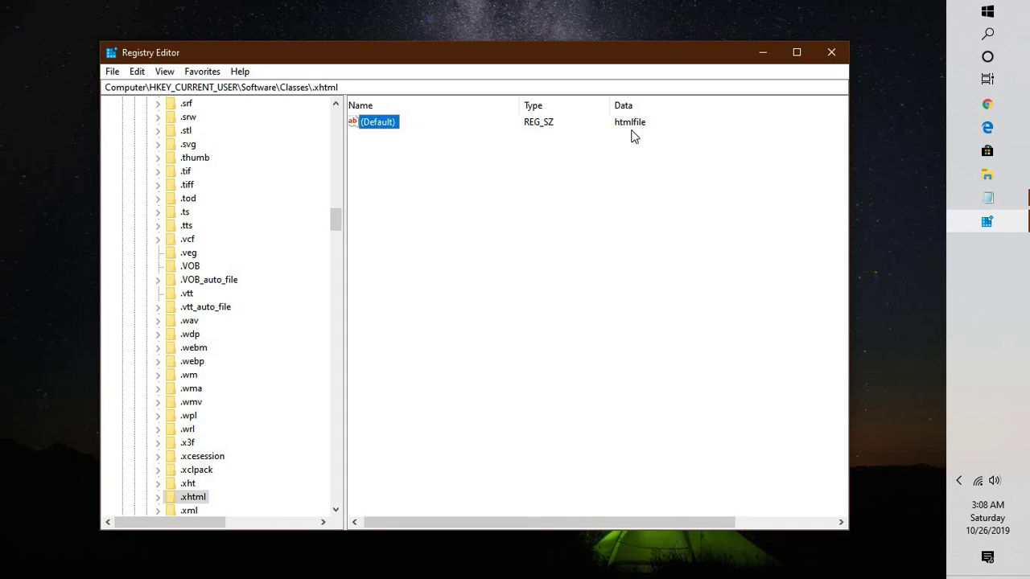
Inspect the .xml and .xps keys' defaults, then close Registry Editor
left_click(192, 507)
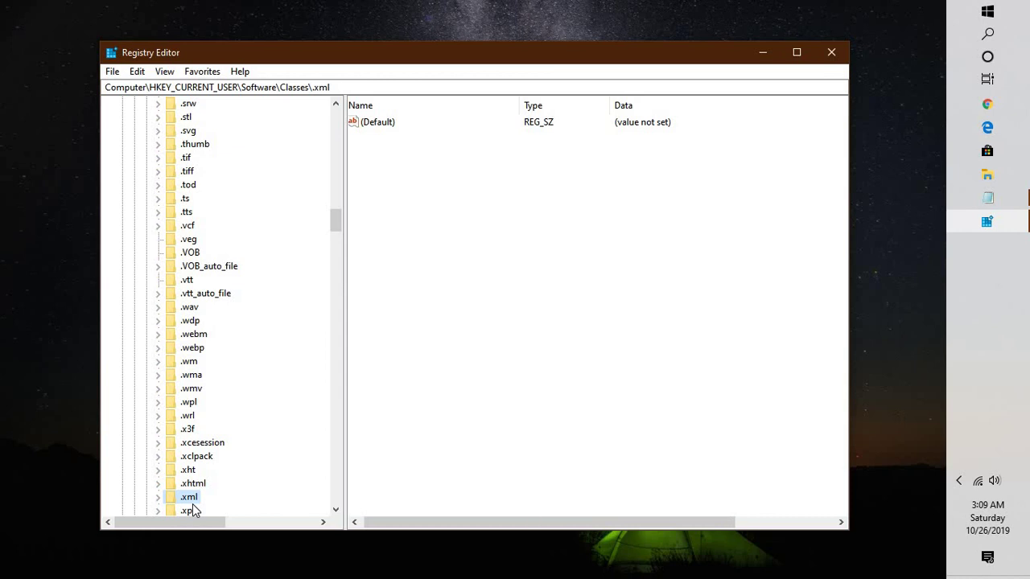
left_click(192, 507)
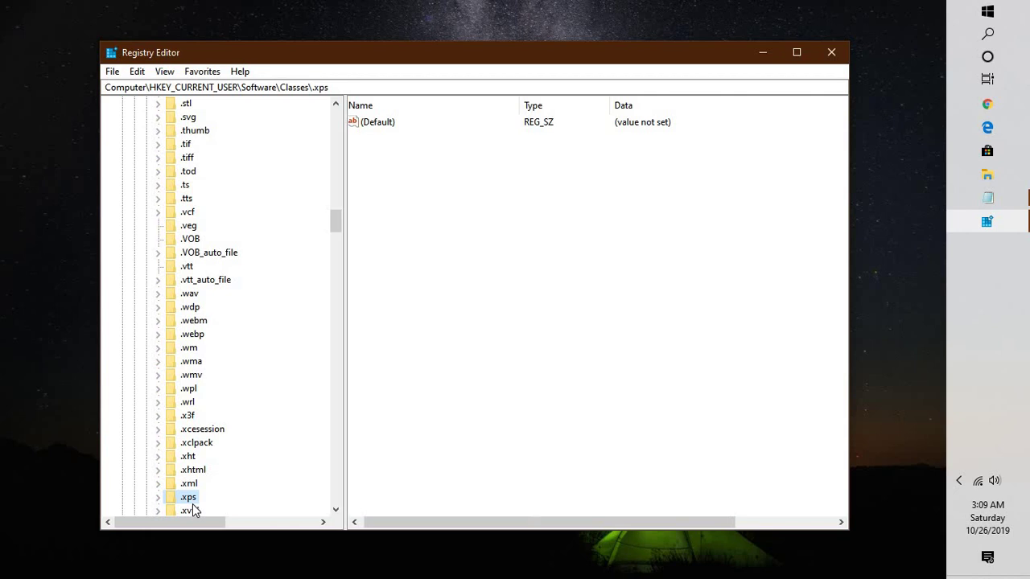
key("Right")
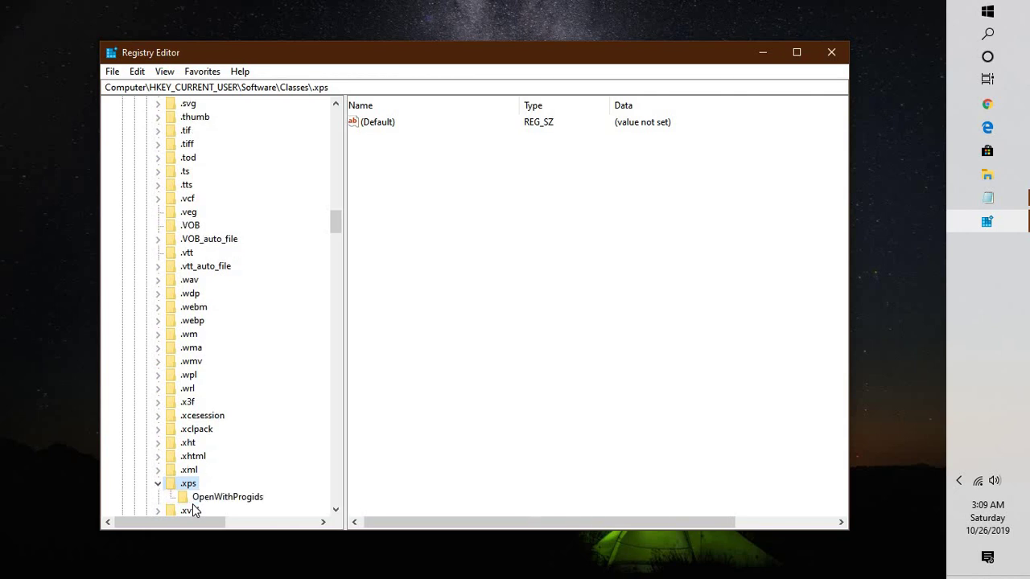
key("Left")
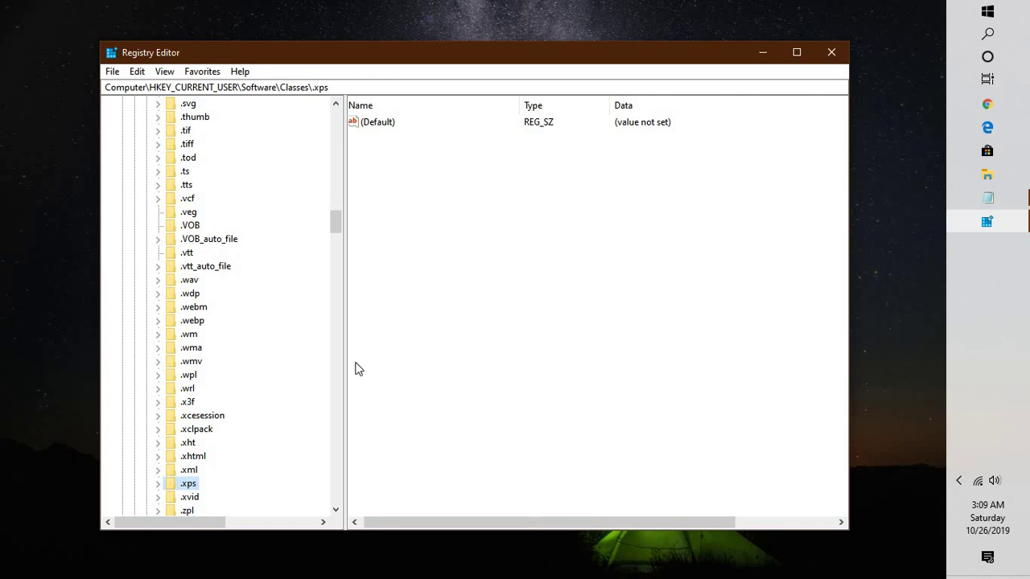
left_click(833, 53)
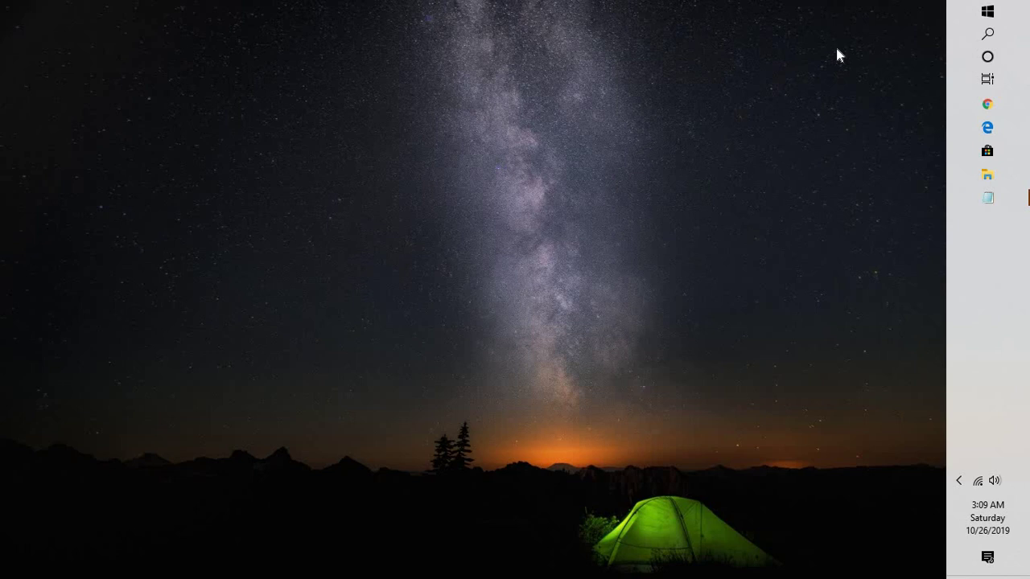
Launch Internet Explorer by running iexplore from the Run box
key("super+r")
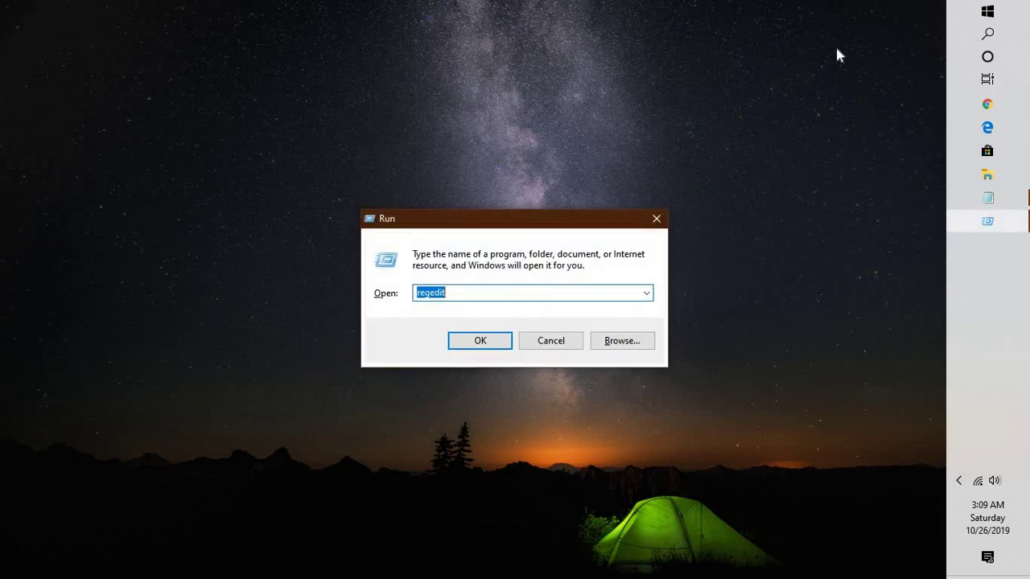
type("iexplore")
key("Return")
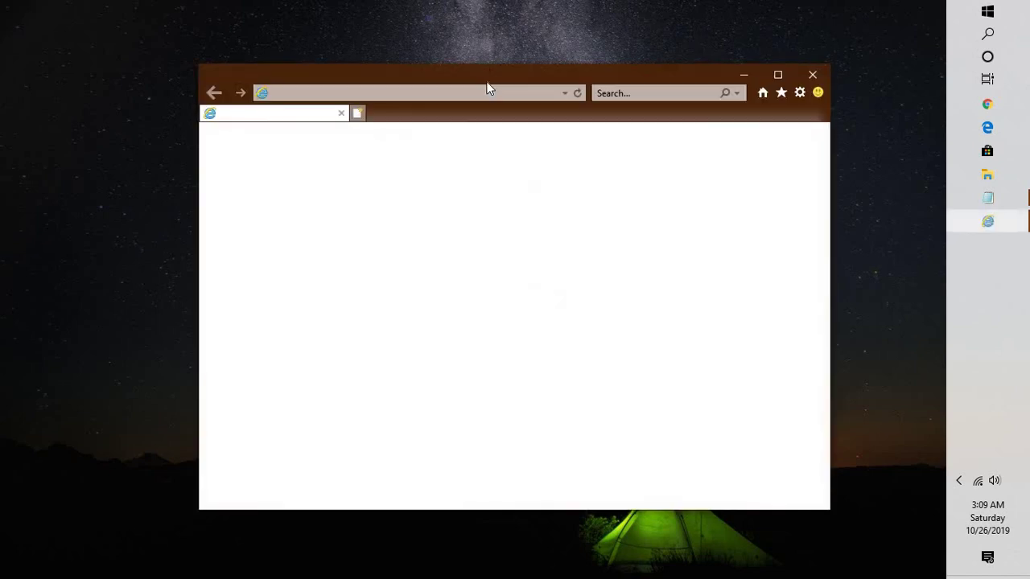
Accept the recommended security and compatibility settings in the Internet Explorer 11 setup prompt
left_click(805, 91)
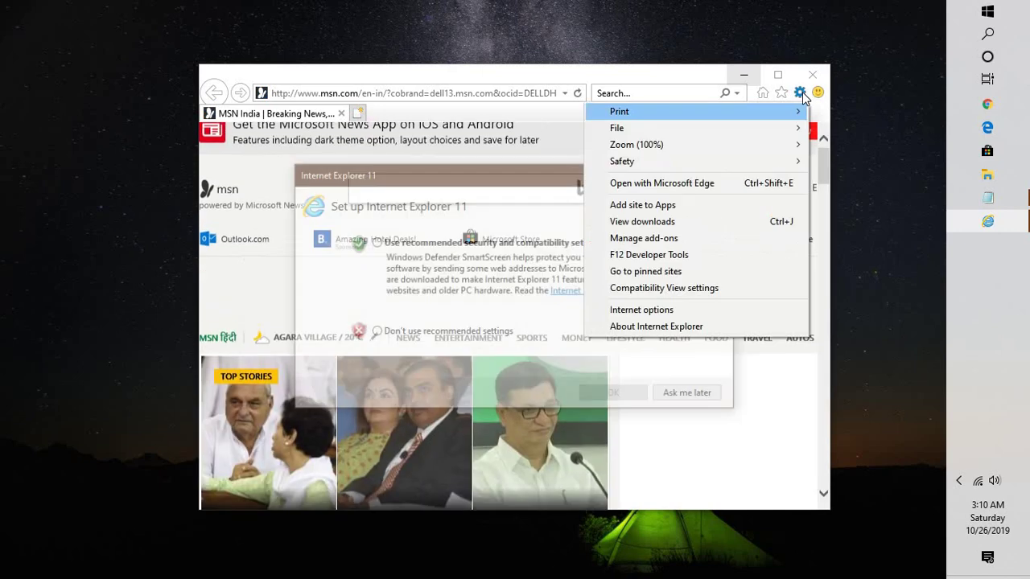
left_click(458, 342)
left_click(421, 243)
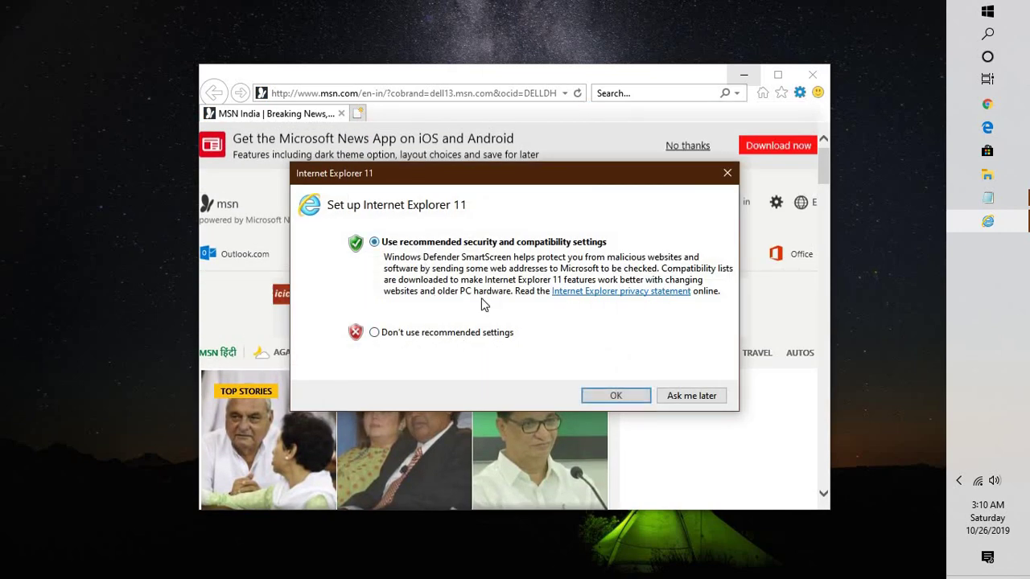
left_click(616, 396)
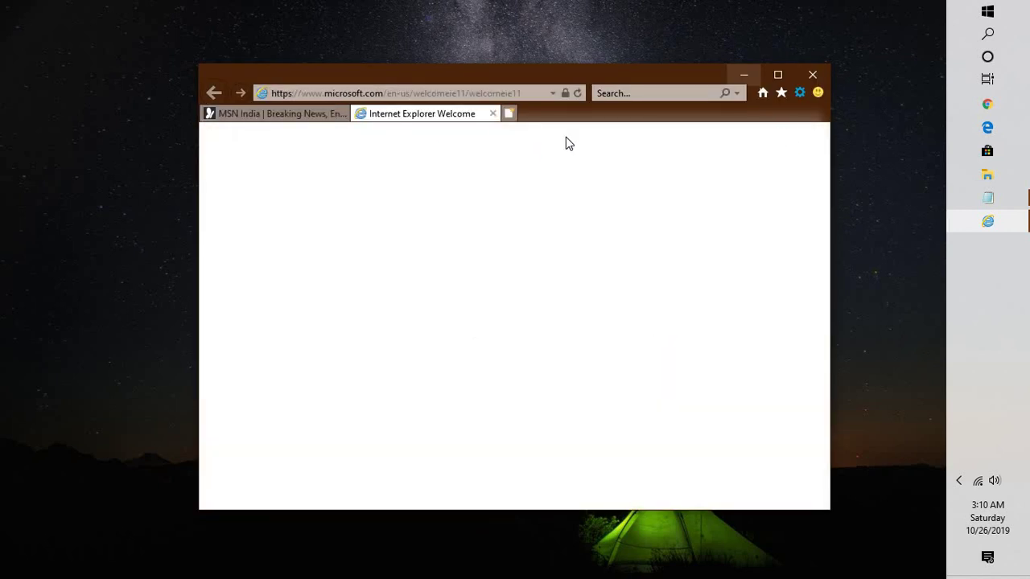
Reset all Internet Explorer settings from Internet Options' Advanced tab and confirm
left_click(798, 92)
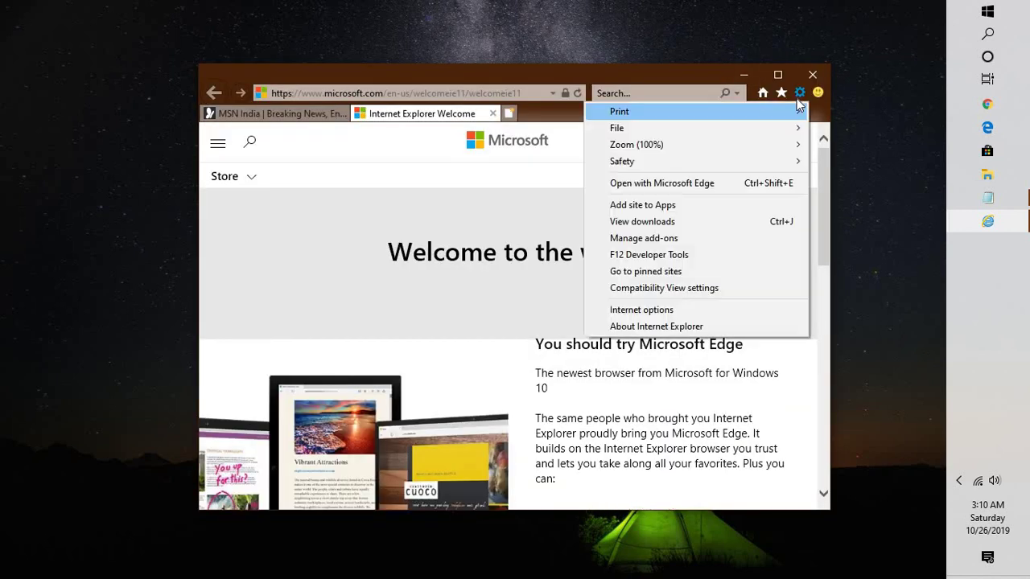
left_click(681, 309)
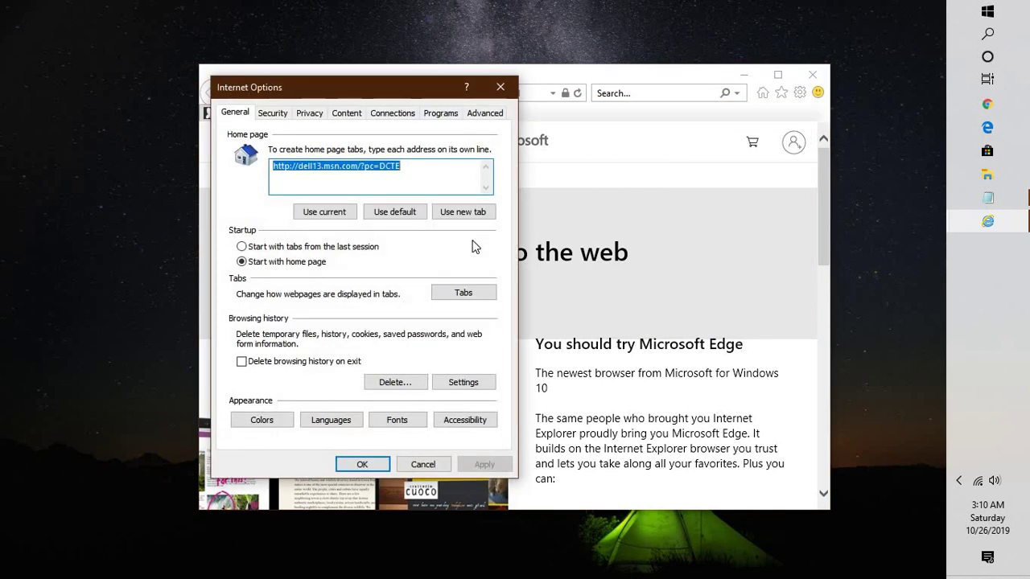
left_click(484, 113)
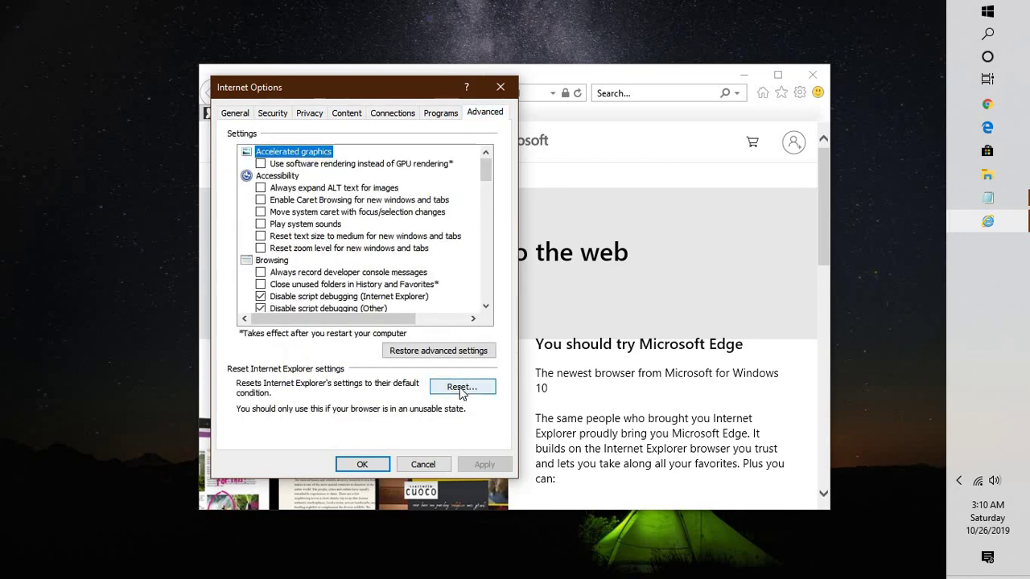
left_click(460, 390)
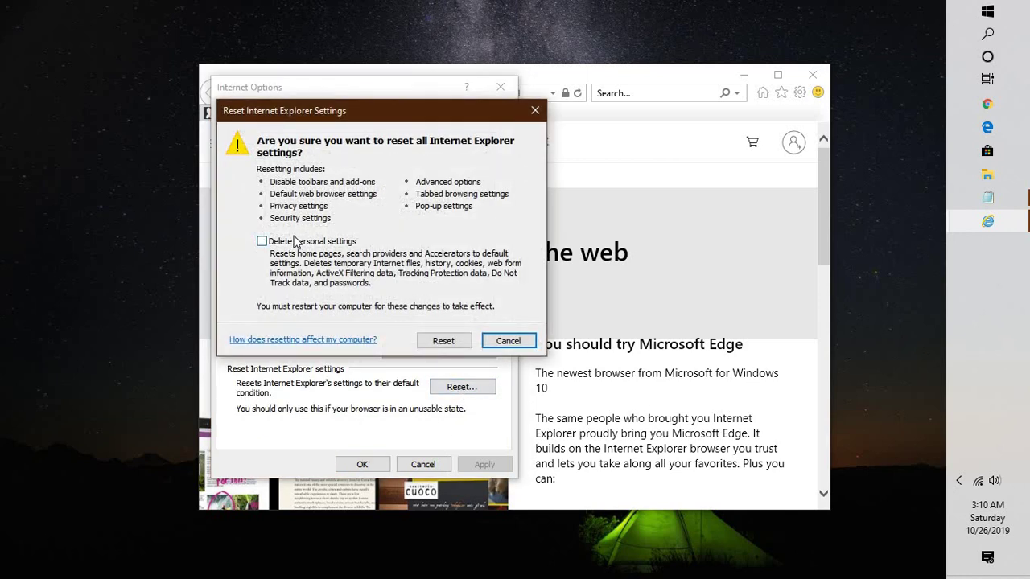
left_click(453, 344)
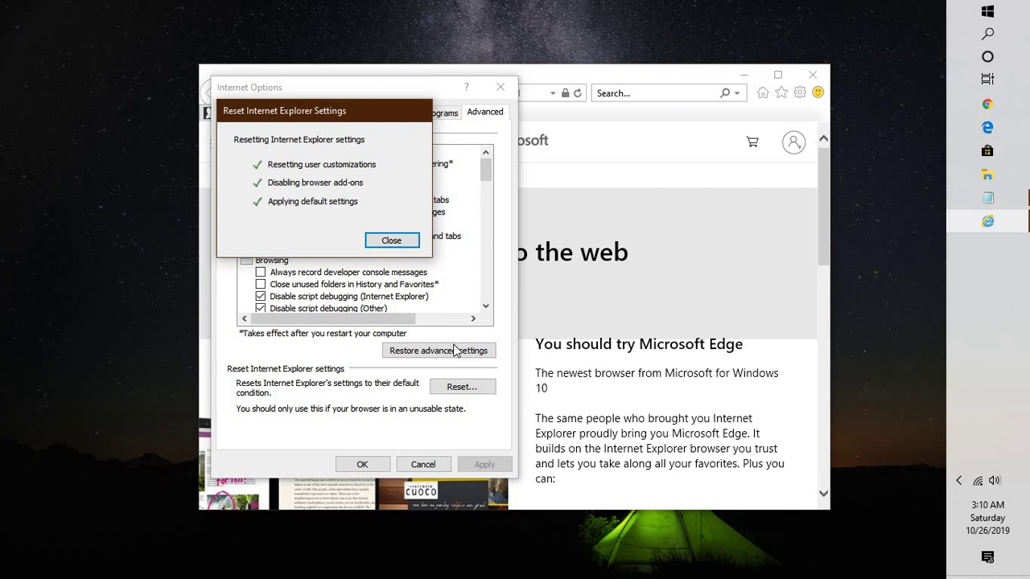
left_click(391, 240)
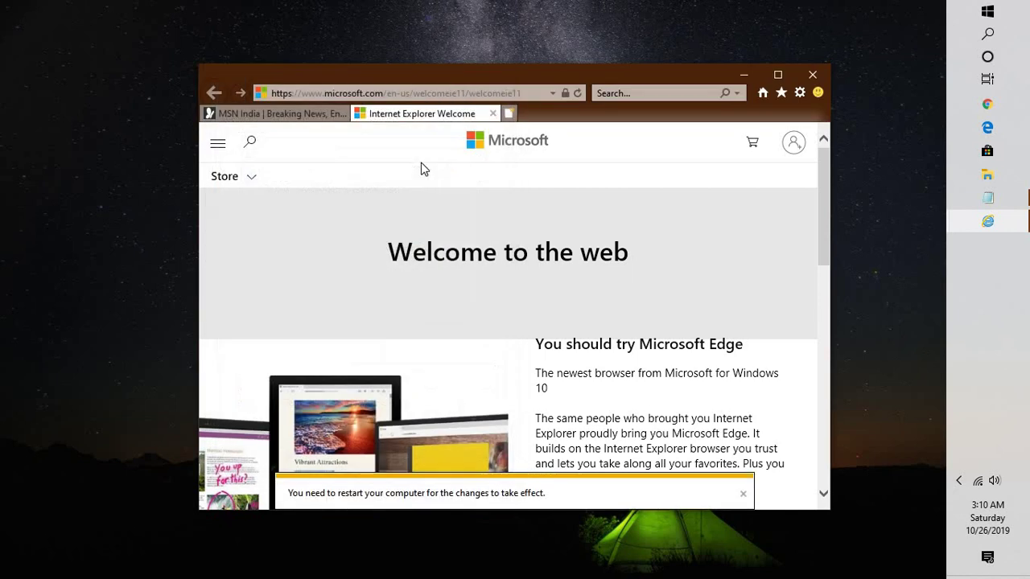
left_click(799, 94)
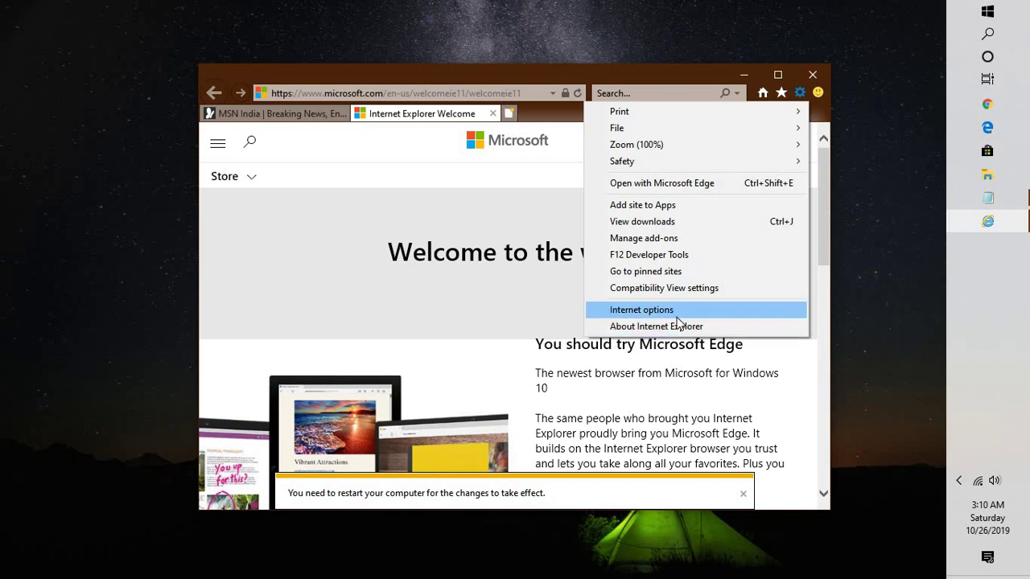
Open Set programs from Internet Options' Programs tab and maximize the Default Programs window
left_click(676, 313)
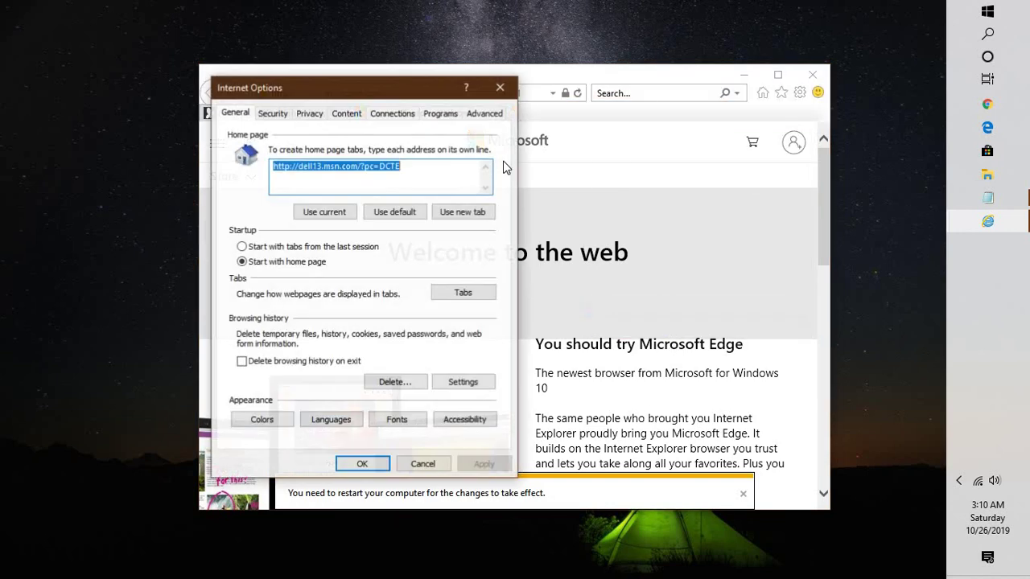
left_click(443, 117)
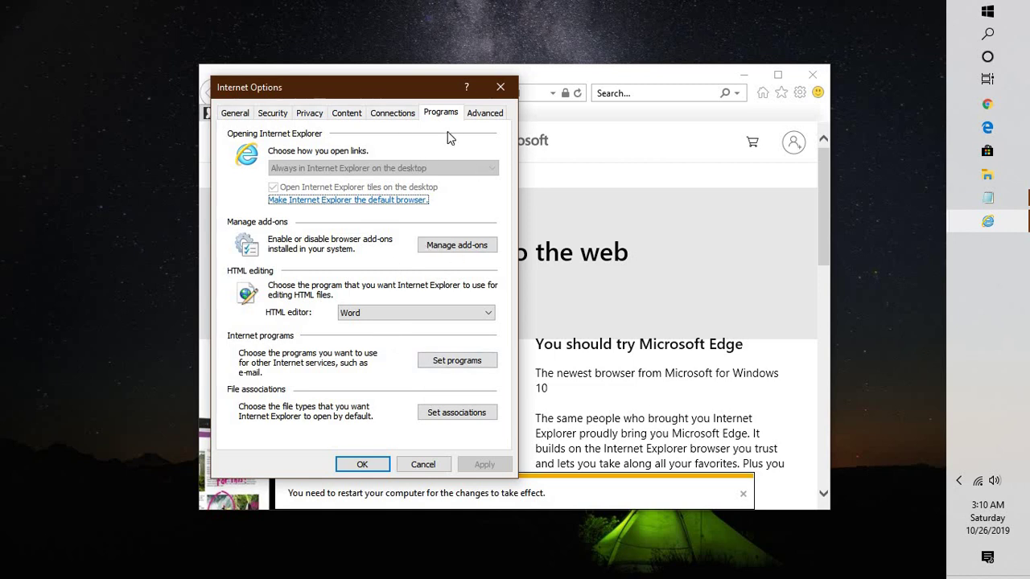
left_click(439, 361)
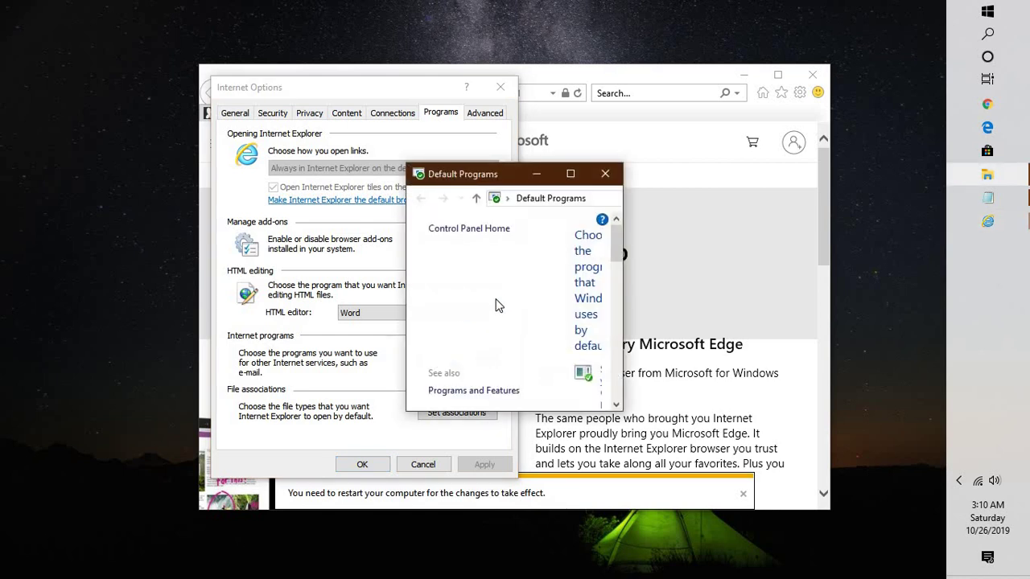
left_click(573, 174)
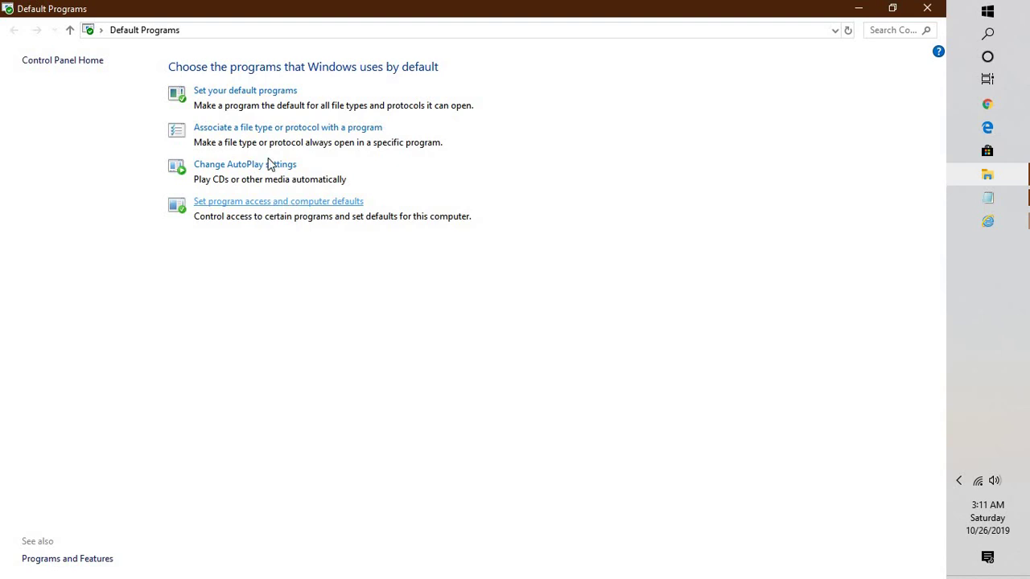
In Default Apps settings, make Outlook the default email app
left_click(269, 93)
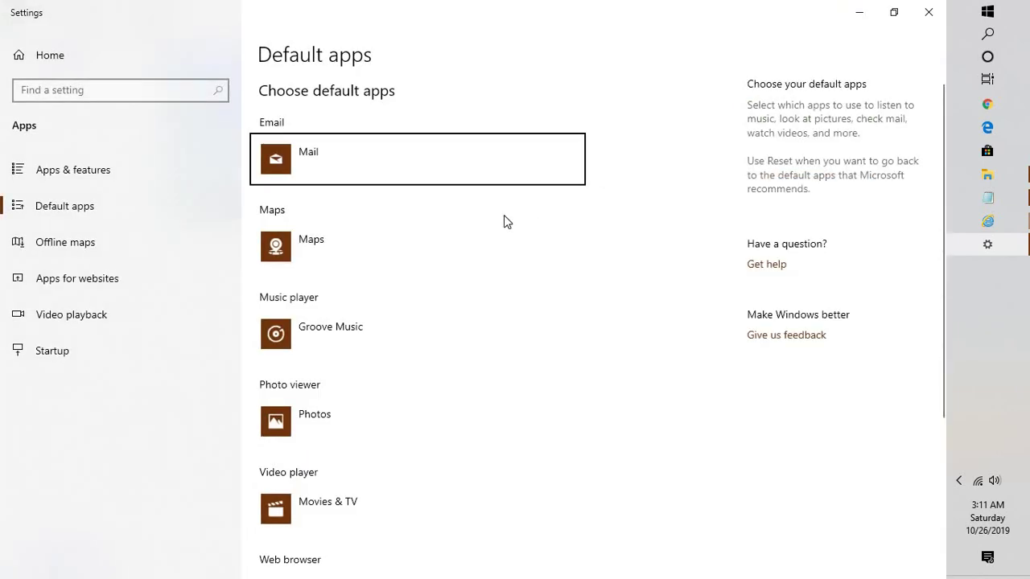
left_click(361, 170)
left_click(360, 169)
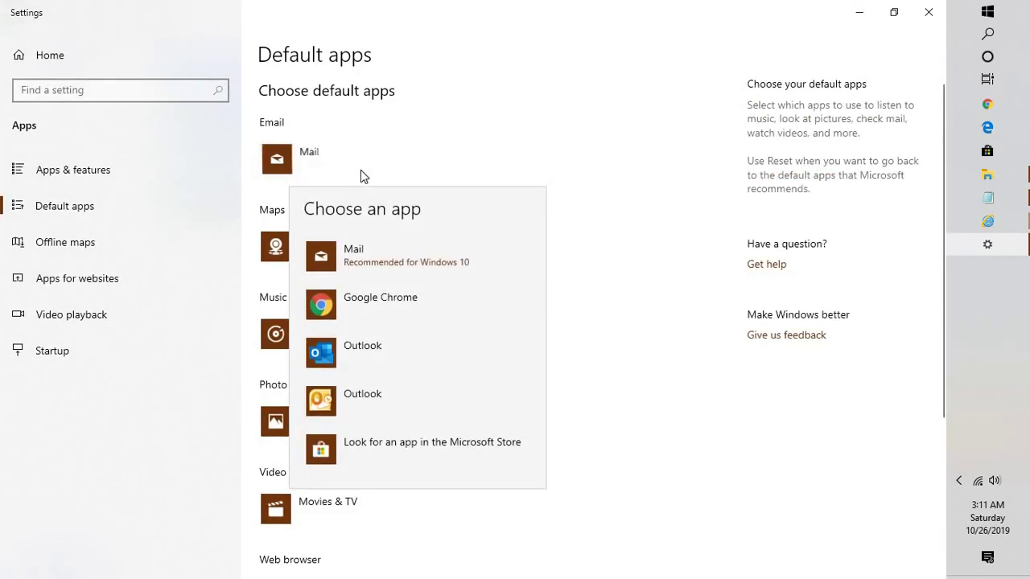
left_click(349, 342)
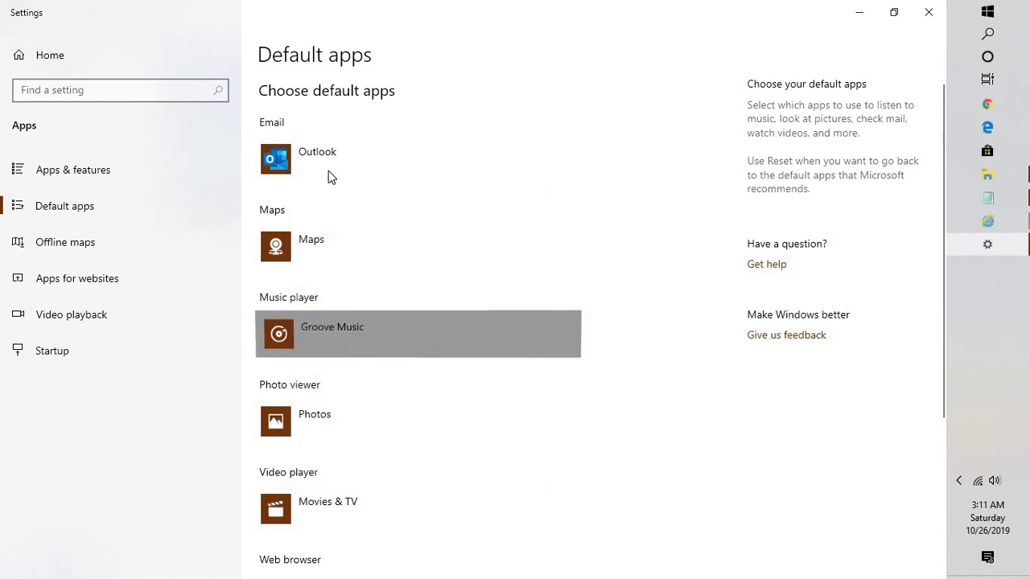
Check the music player choices without changing them, then close the default apps settings
left_click(333, 333)
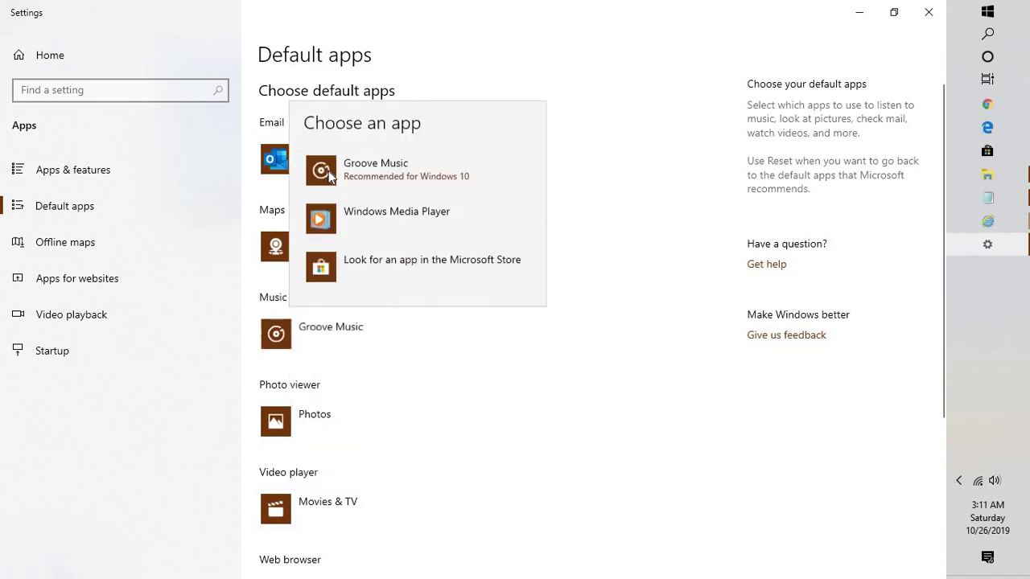
left_click(646, 293)
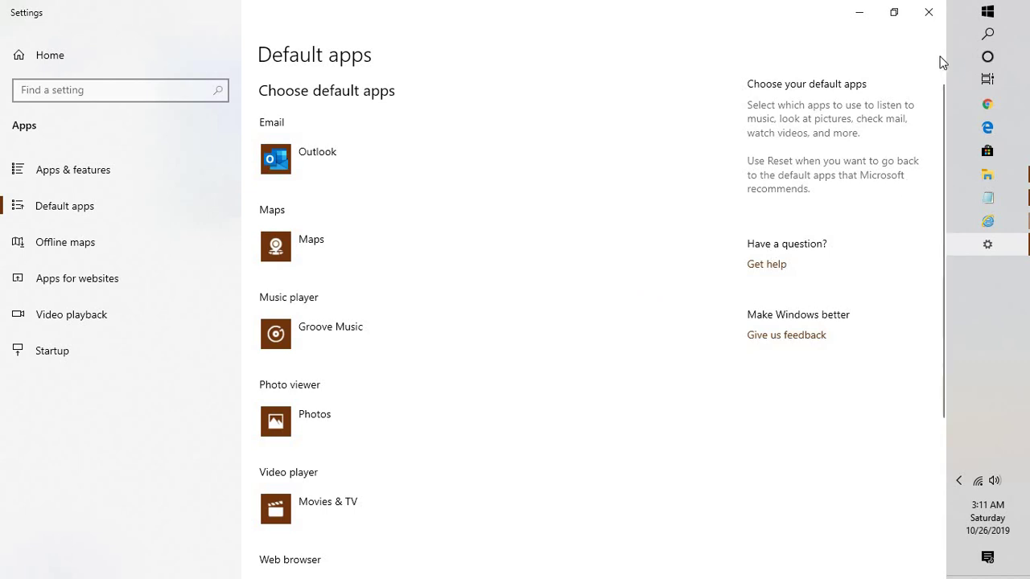
left_click(930, 21)
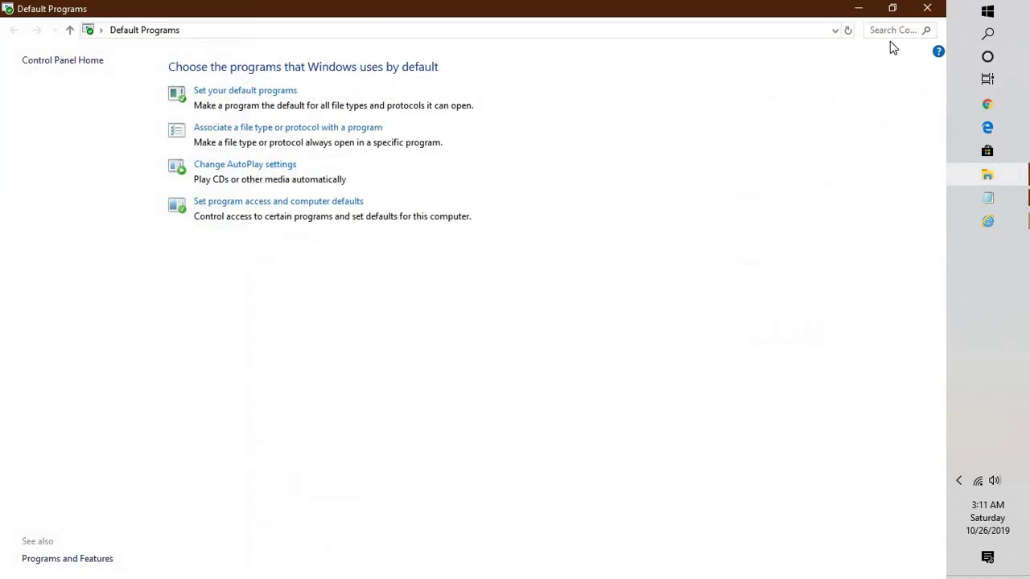
left_click(925, 24)
Close Default Programs, accept Internet Options with OK, and close Internet Explorer with all tabs
left_click(926, 10)
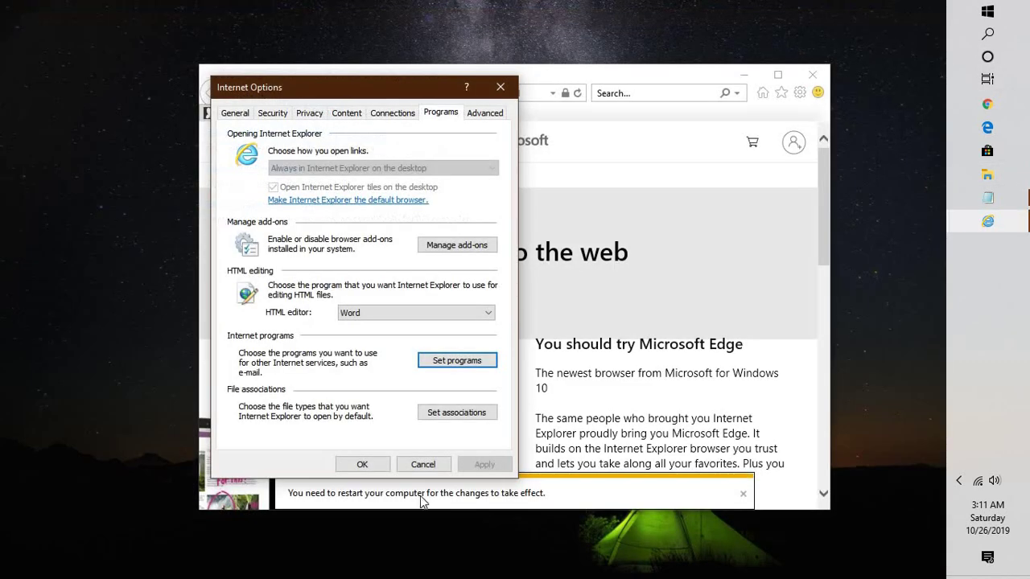
left_click(362, 465)
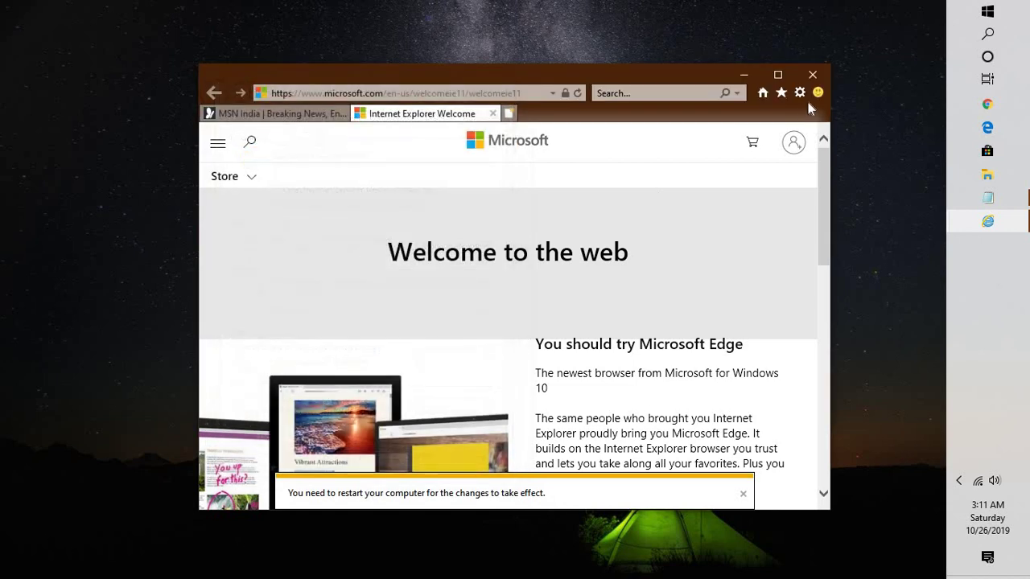
left_click(810, 73)
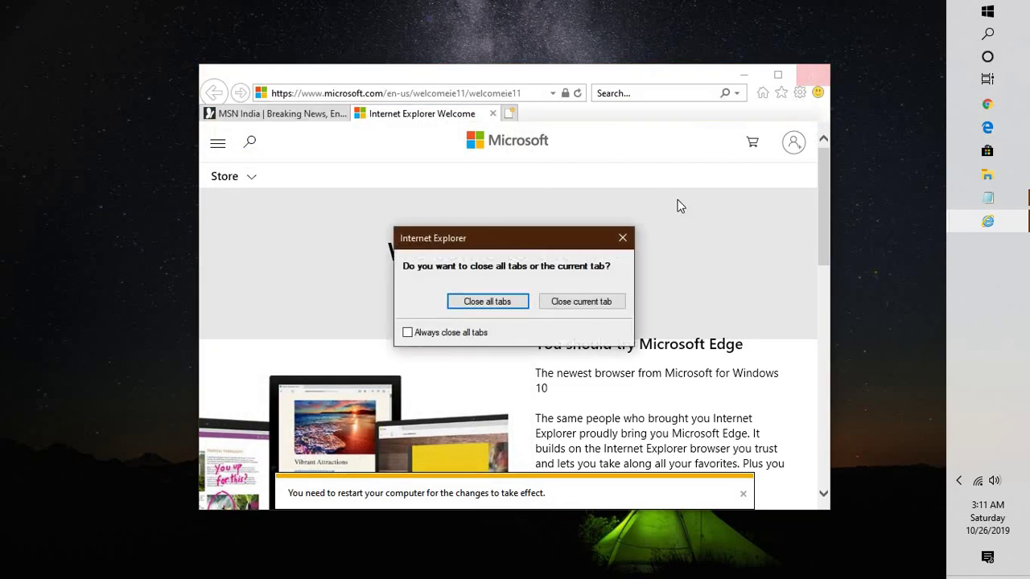
left_click(508, 307)
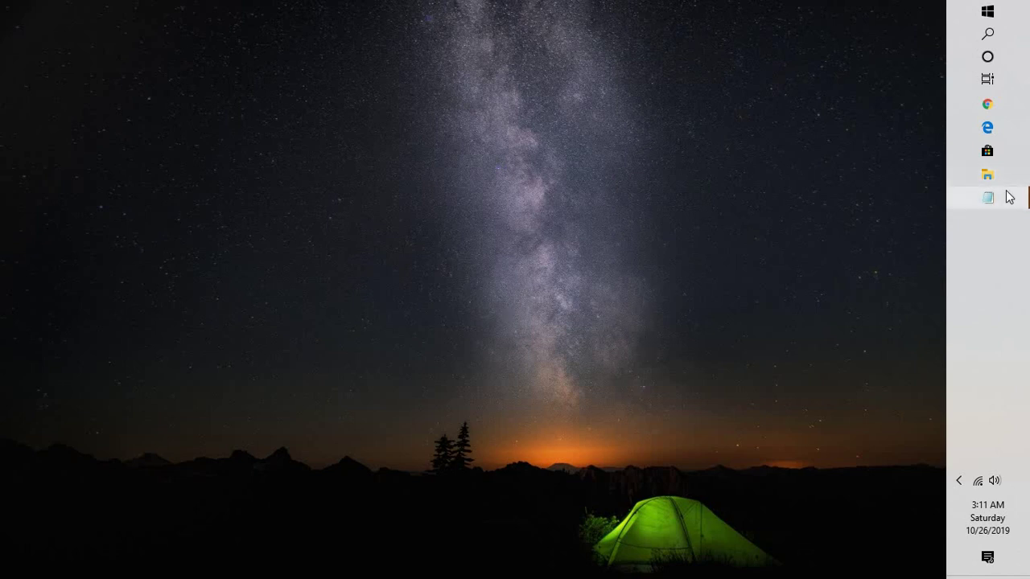
mouse_move(1005, 197)
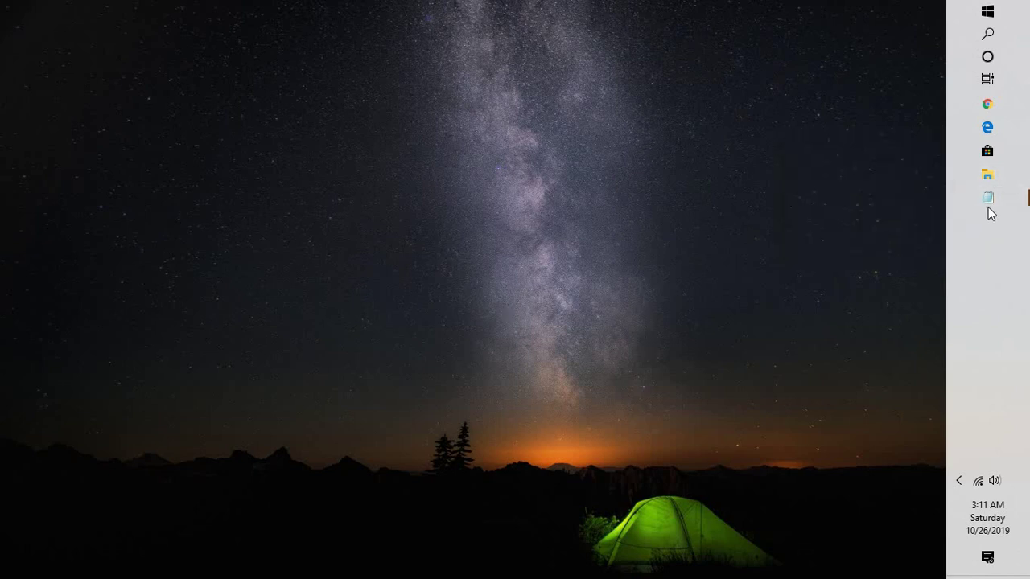
Restore the restrictions_fix.reg Notepad window and review its htmlfile open-command registry text
left_click(988, 207)
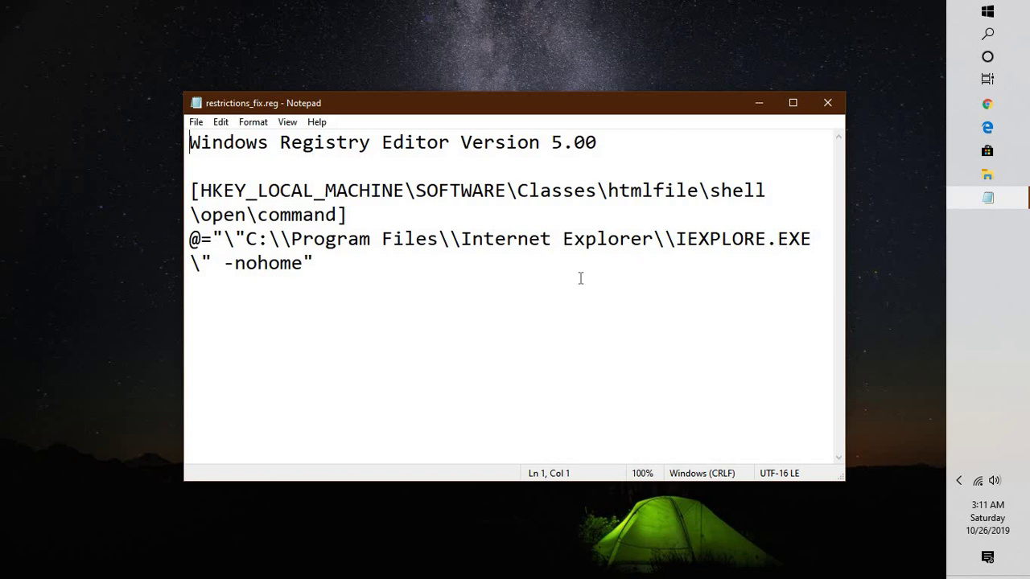
left_click(336, 267)
key("shift+Up")
key("shift+Up")
key("shift+Up")
key("shift+Up")
key("shift+Up")
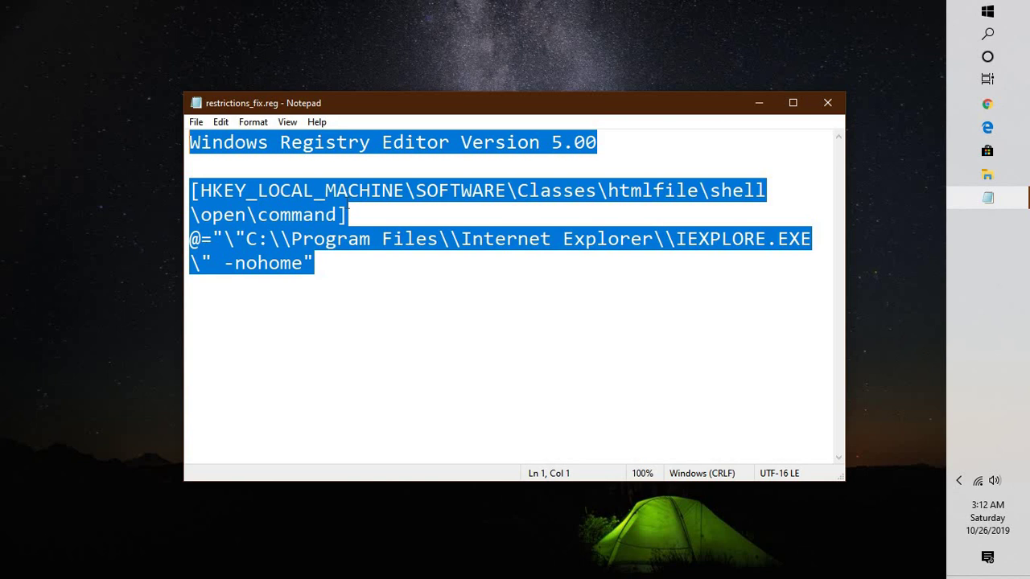
key("Right")
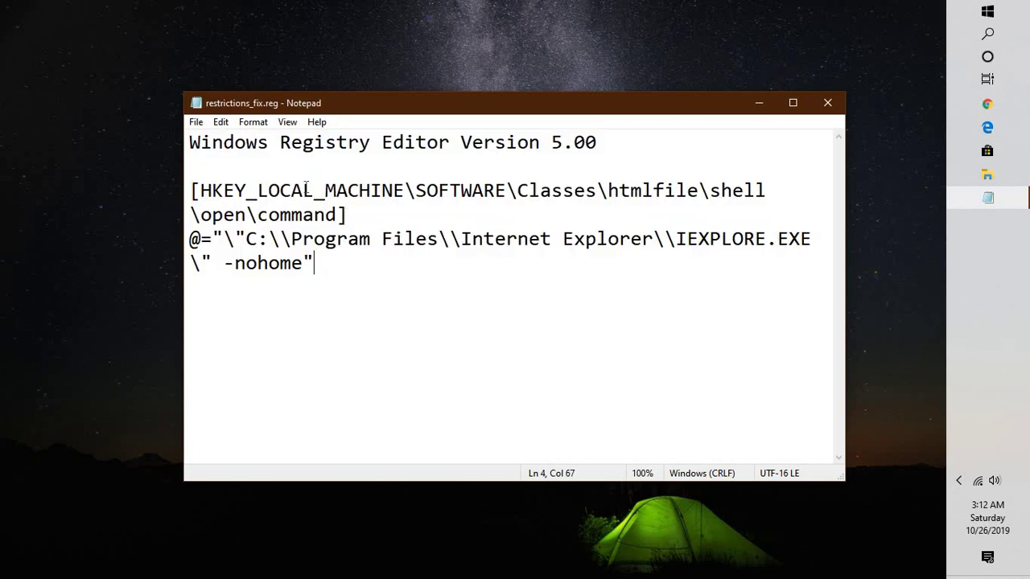
left_click(198, 125)
Save the file as restrictions_fix.reg in the Desktop folder
left_click(239, 214)
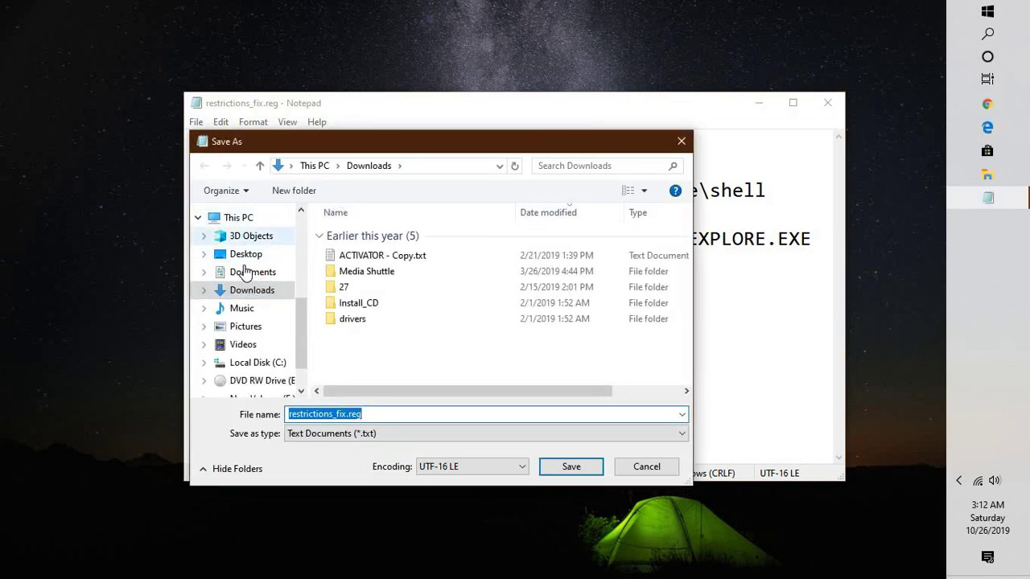
left_click(246, 258)
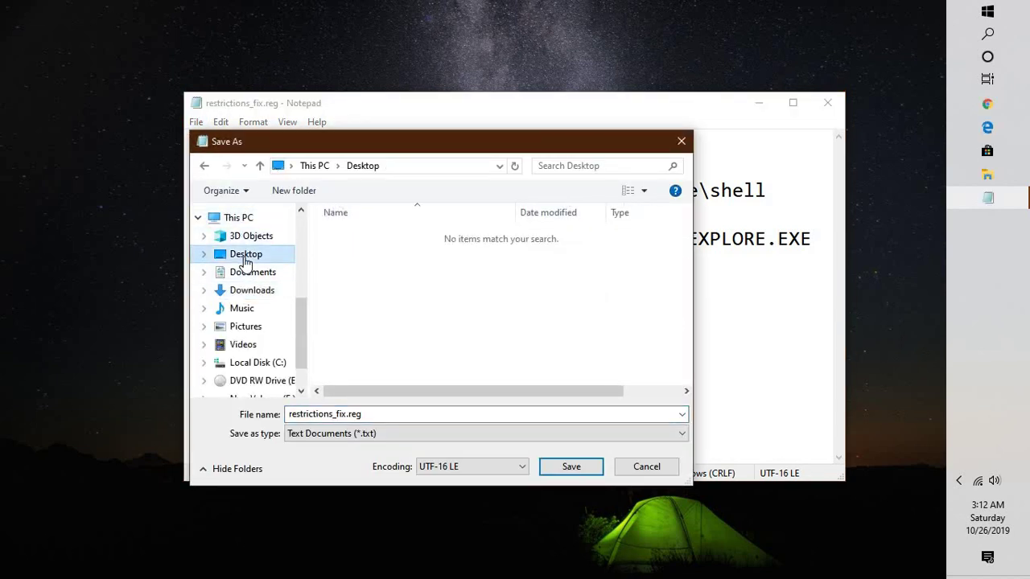
left_click(378, 415)
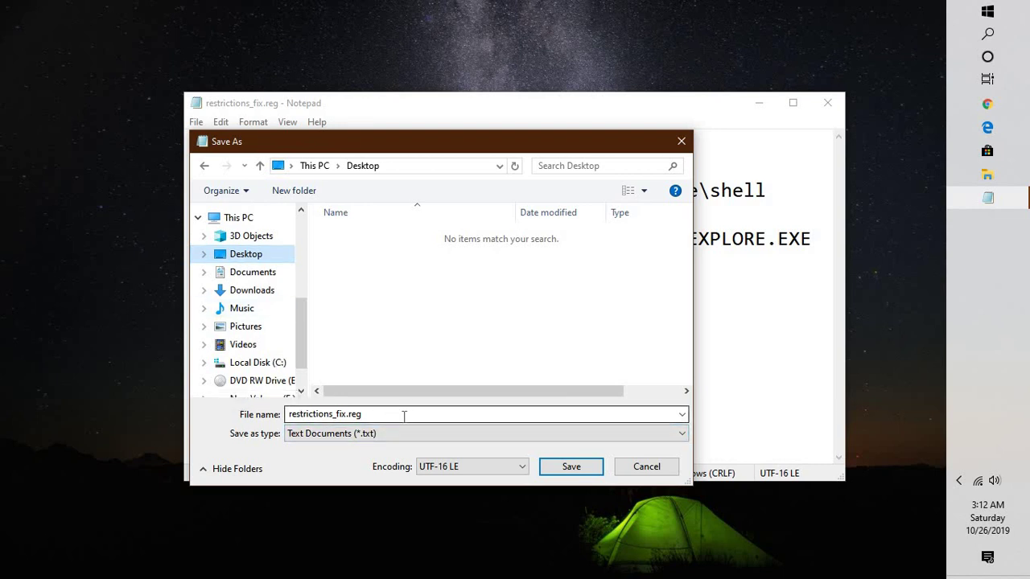
double_click(393, 415)
left_click(392, 415)
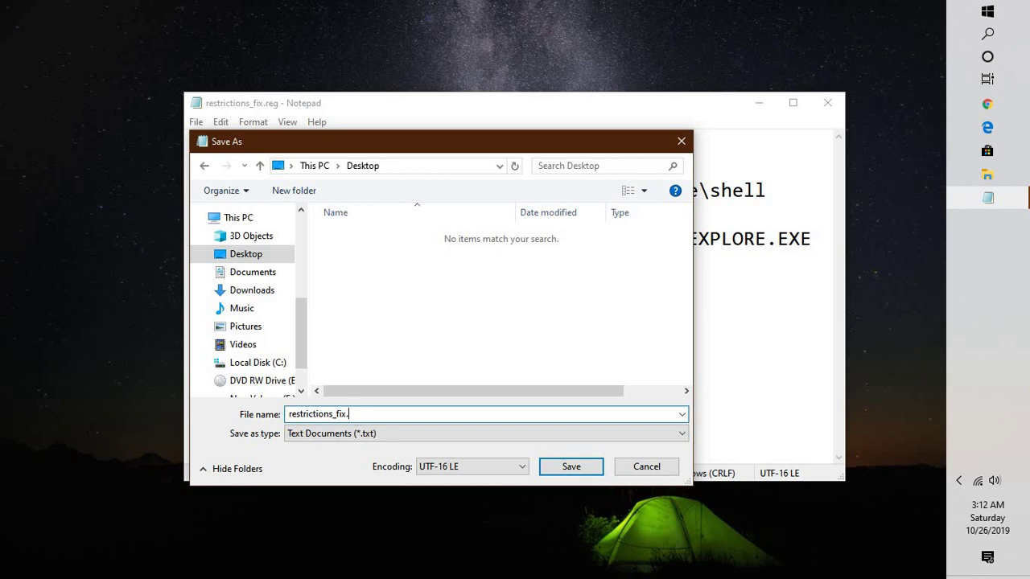
left_click(571, 466)
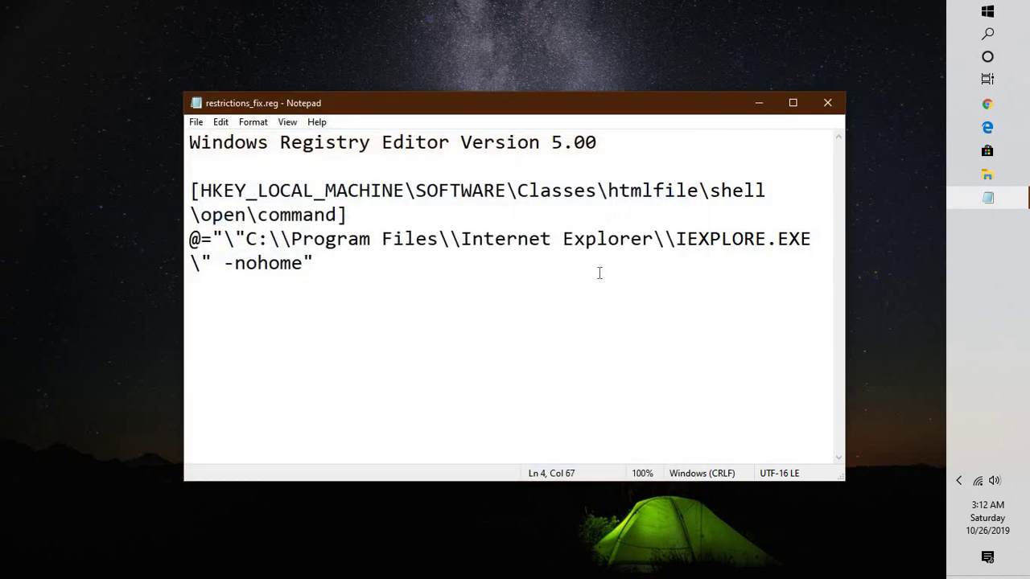
Close Notepad, open a maximized File Explorer on Desktop, and select restrictions_fix.reg
left_click(825, 101)
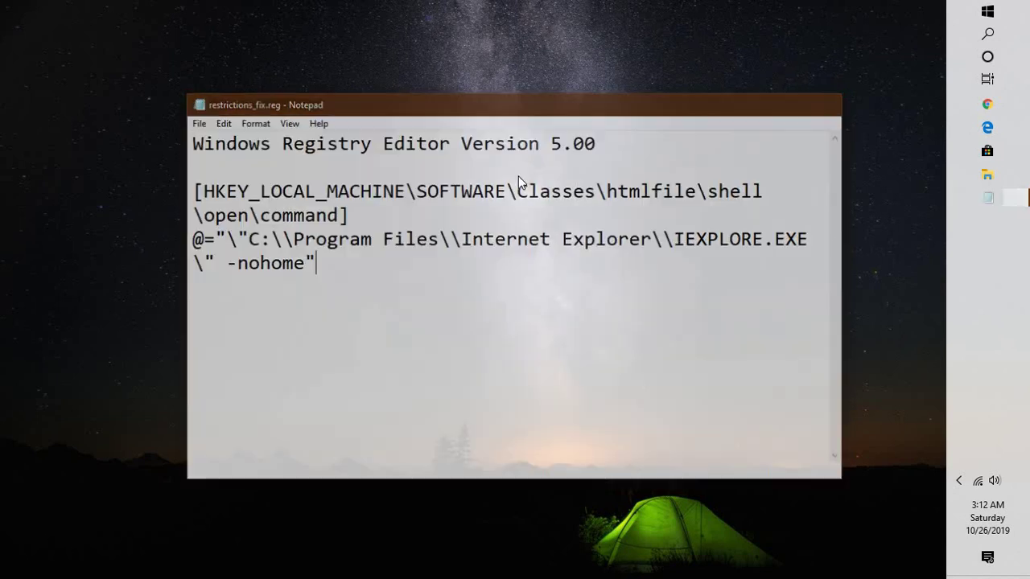
key("super+e")
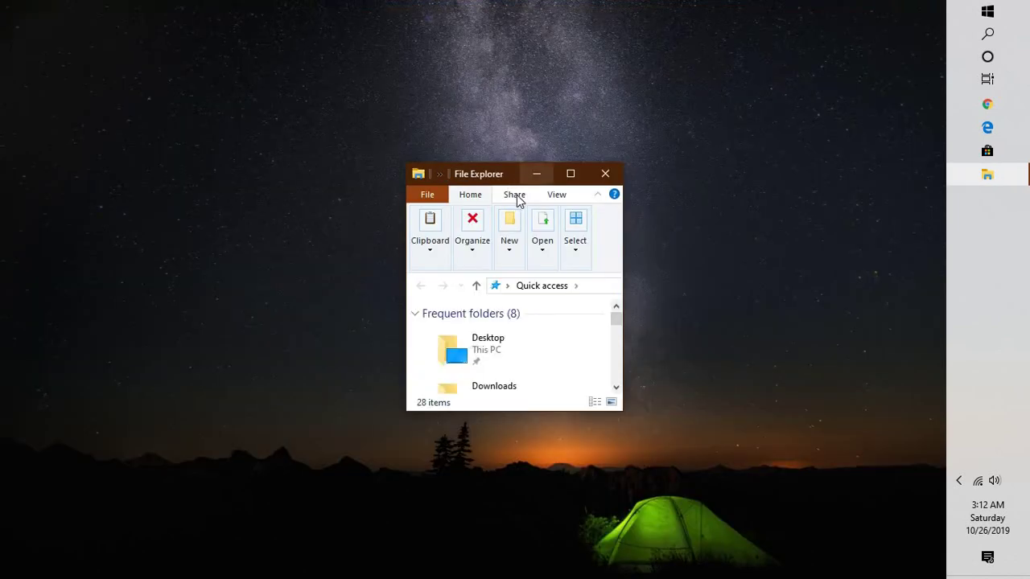
left_click(571, 172)
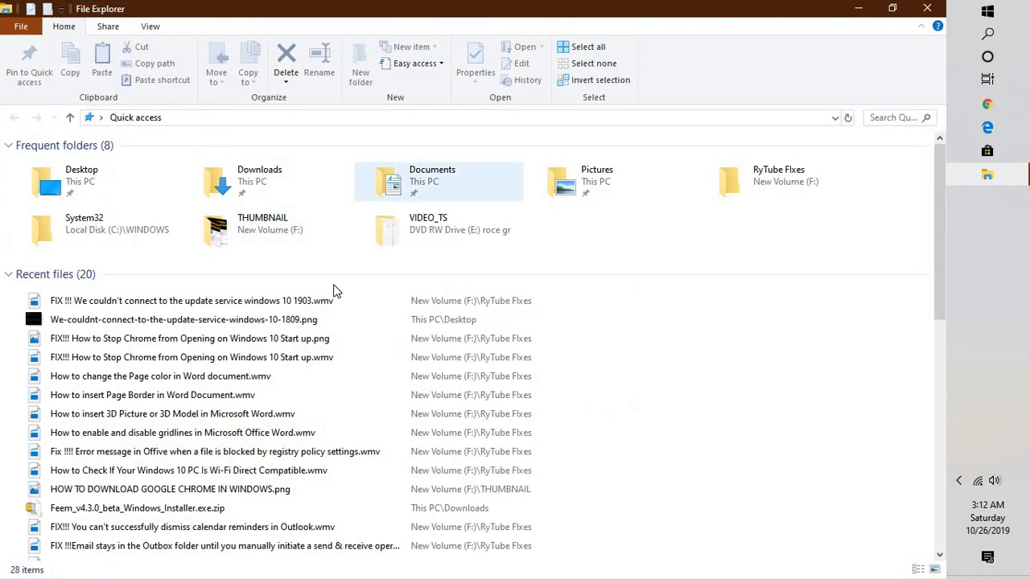
left_click(76, 173)
double_click(73, 171)
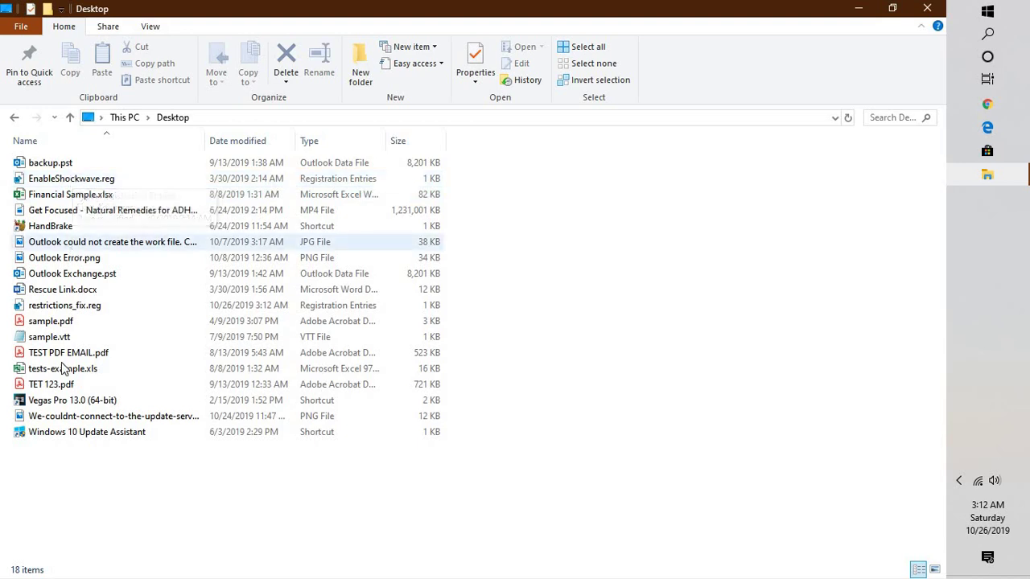
left_click(58, 306)
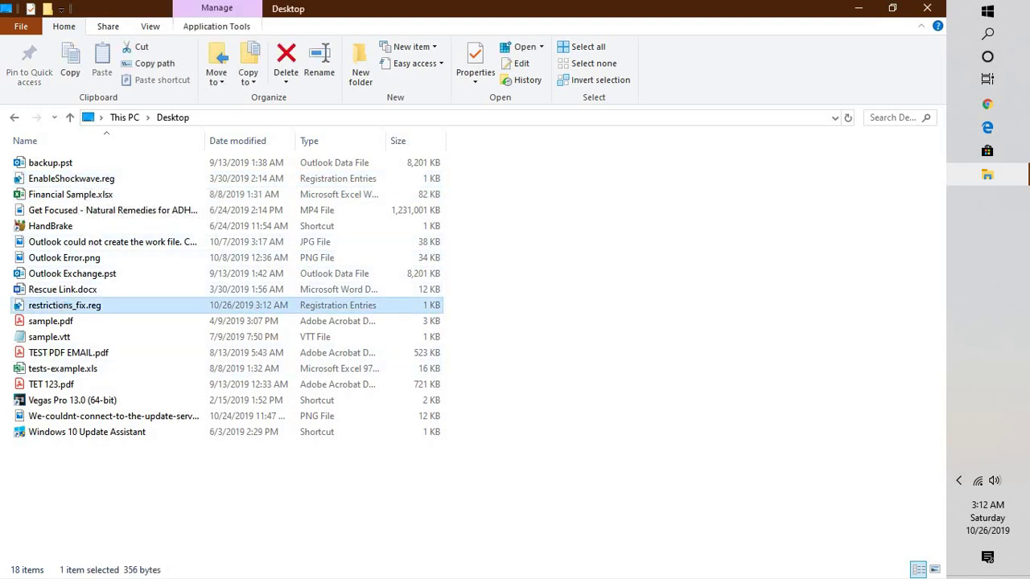
Merge restrictions_fix.reg into the registry, confirm the prompt, and close File Explorer
key("Return")
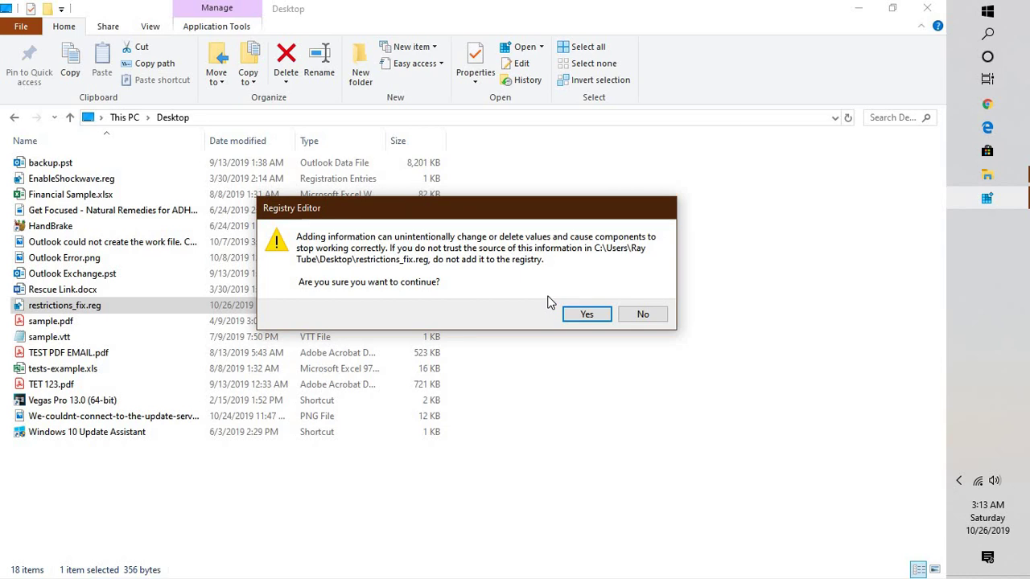
left_click(620, 317)
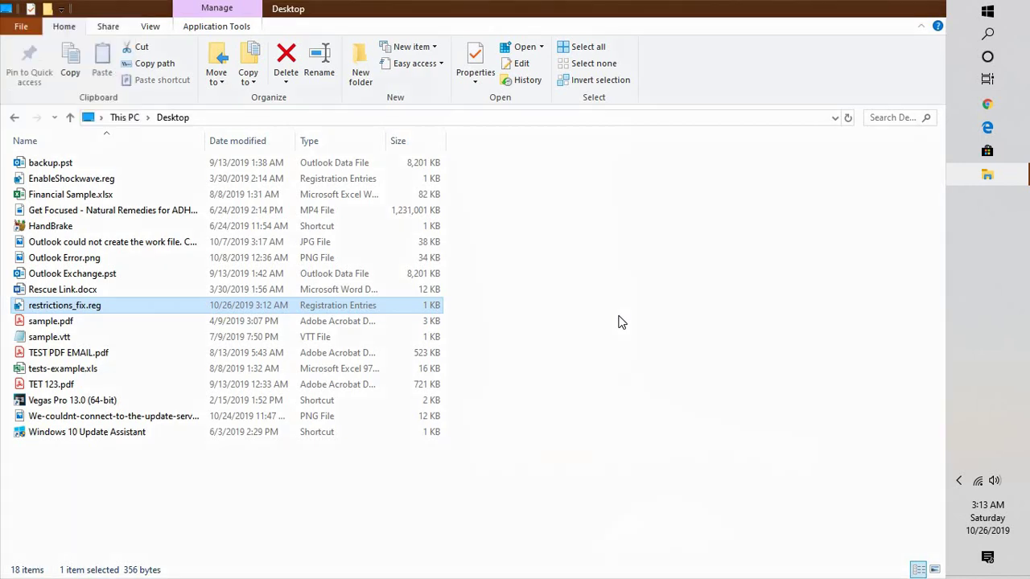
key("alt+F4")
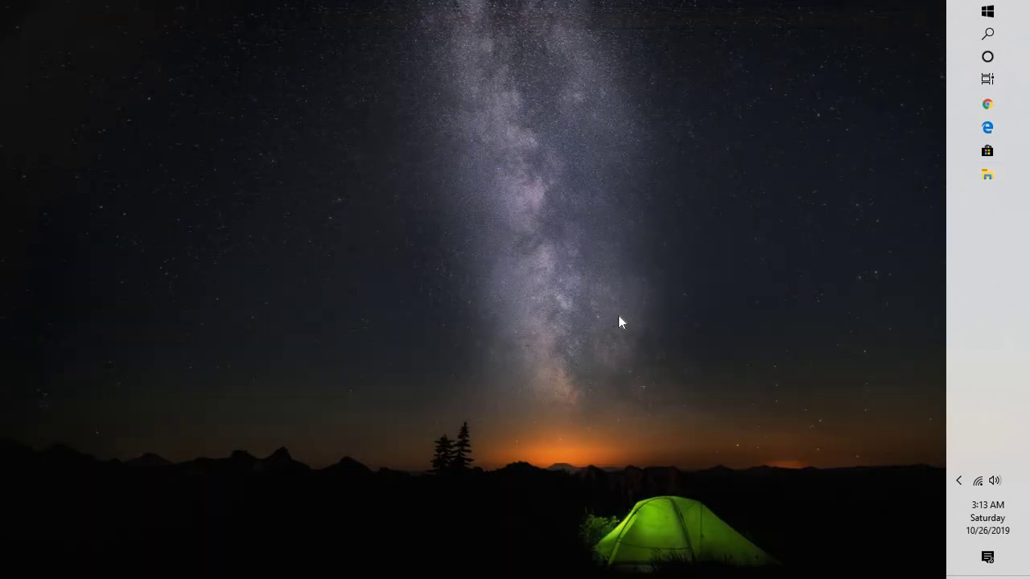